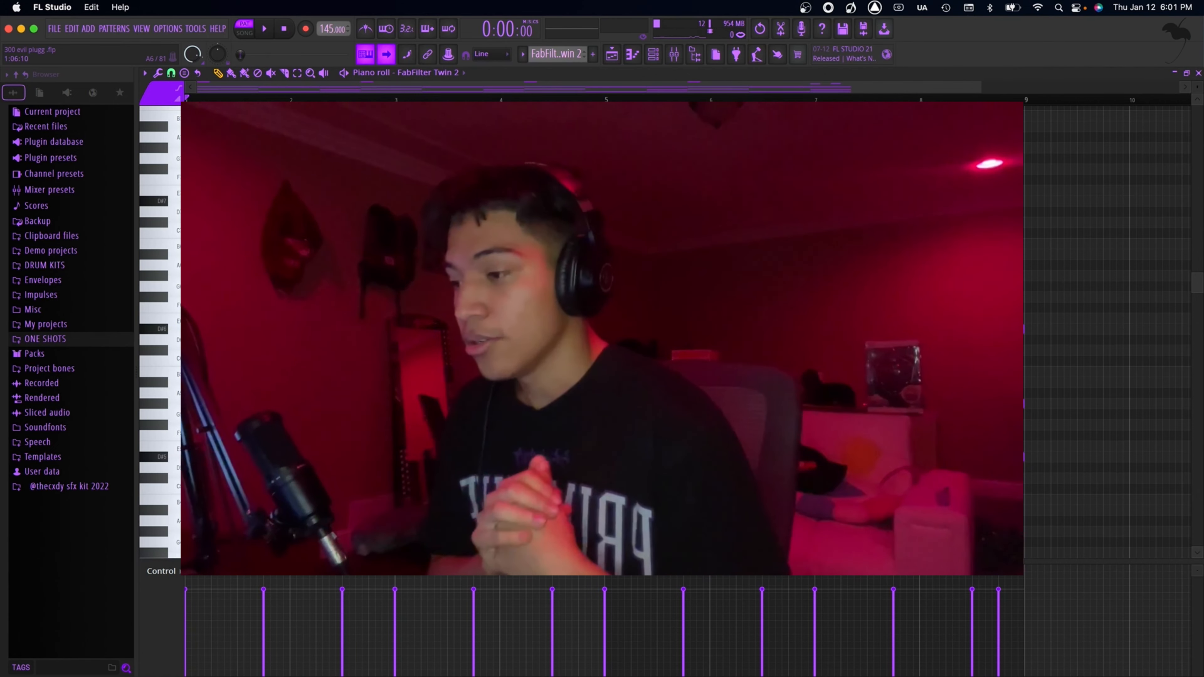
Step: Review the scale highlighting options in the piano roll's view settings
{"action": "scroll", "coordinate": [201, 329], "scroll_direction": "down", "scroll_amount": 1}
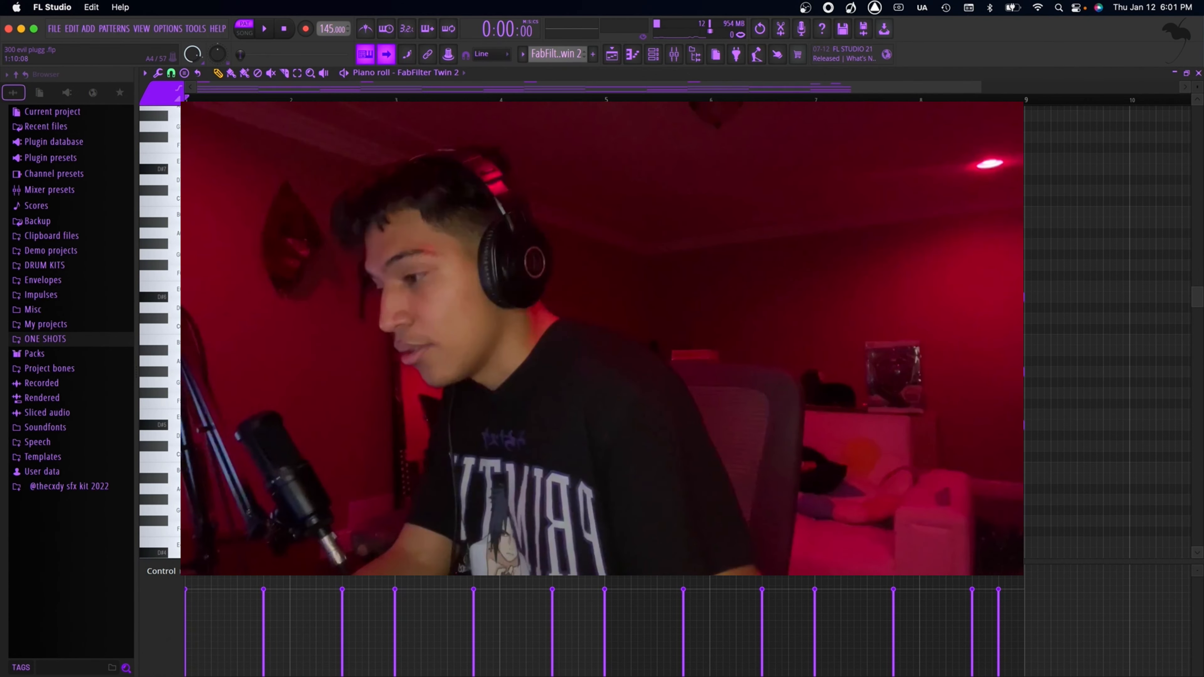
{"action": "left_click_drag", "start_coordinate": [192, 214], "coordinate": [303, 198]}
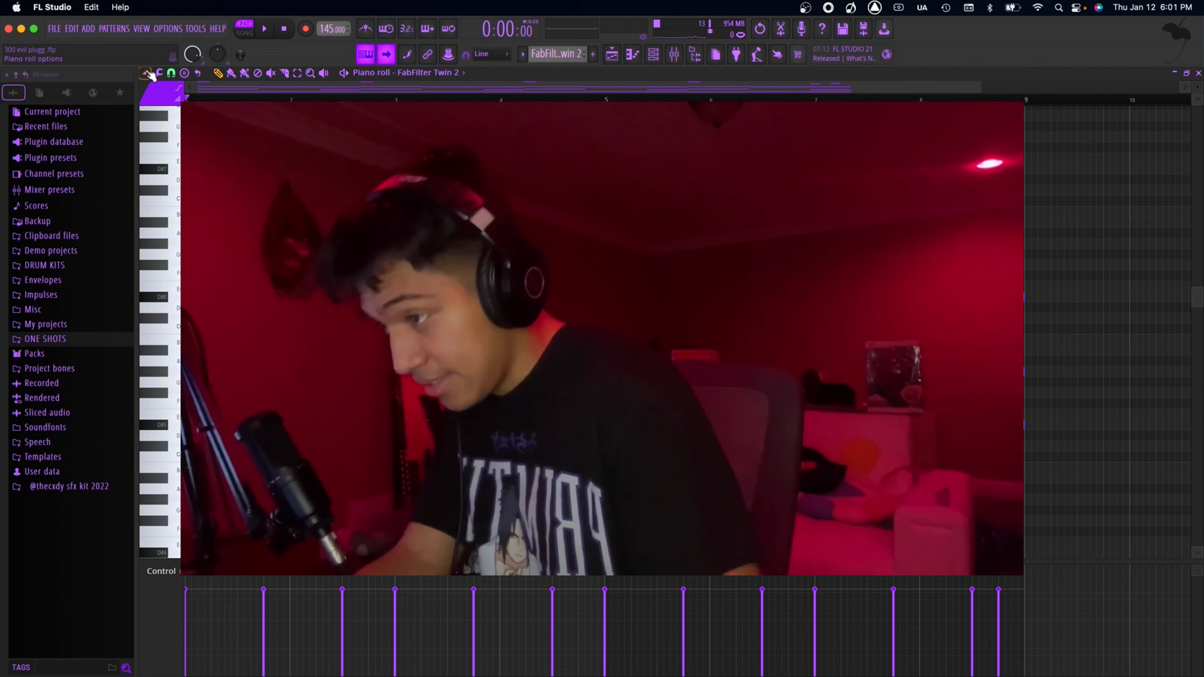
{"action": "left_click", "coordinate": [145, 72]}
{"action": "mouse_move", "coordinate": [160, 123]}
{"action": "mouse_move", "coordinate": [74, 93]}
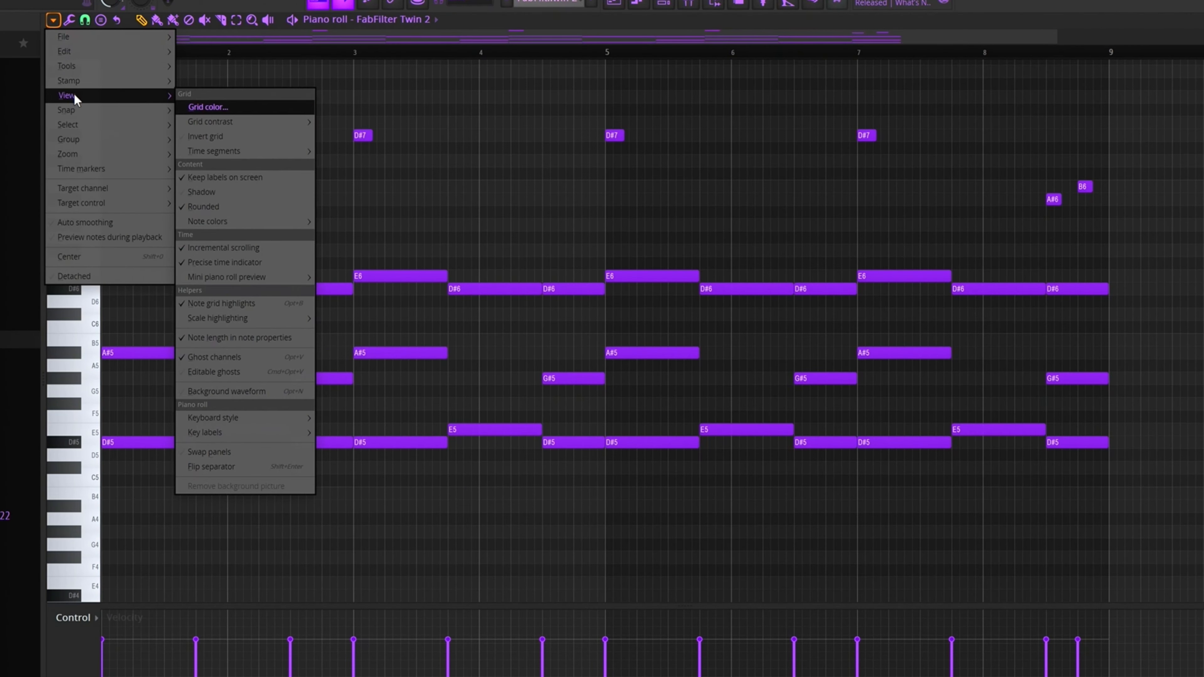
{"action": "mouse_move", "coordinate": [276, 321]}
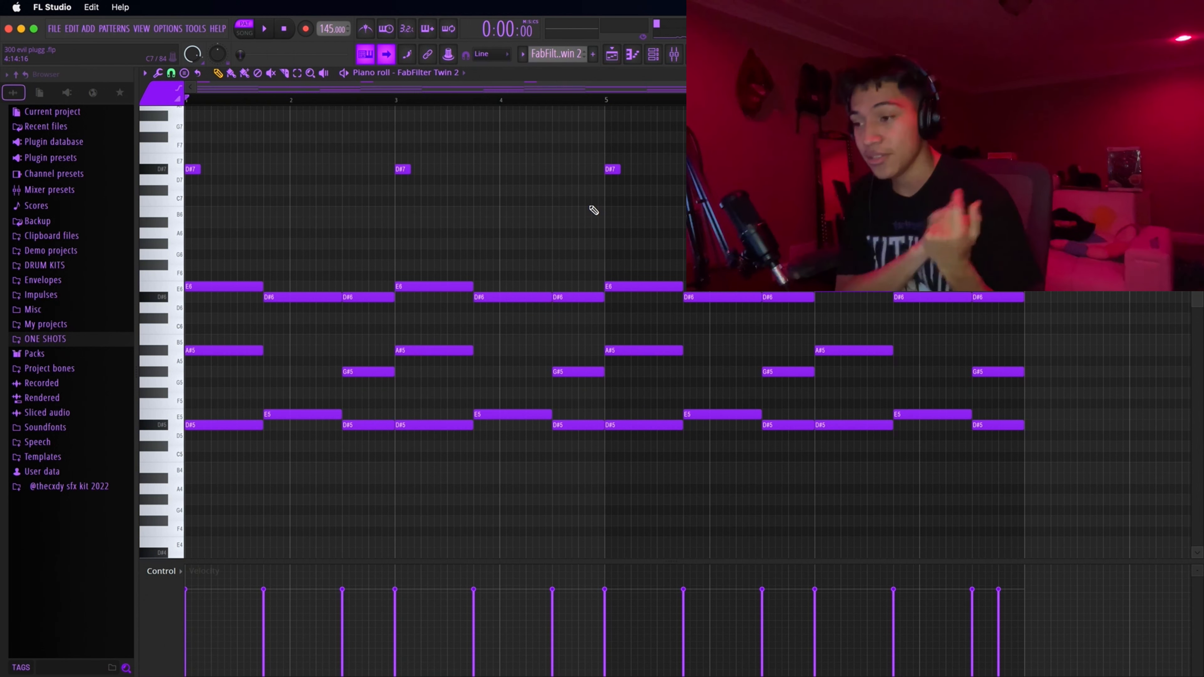
Step: Highlight the opening D#5 and E5 notes of the FabFilter Twin 2 bottom line to examine its pattern
{"action": "mouse_move", "coordinate": [218, 504]}
{"action": "left_mouse_down"}
{"action": "mouse_move", "coordinate": [223, 424]}
{"action": "mouse_move", "coordinate": [240, 403]}
{"action": "mouse_move", "coordinate": [228, 409]}
{"action": "left_mouse_up"}
{"action": "mouse_move", "coordinate": [206, 458]}
{"action": "left_mouse_down"}
{"action": "mouse_move", "coordinate": [209, 395]}
{"action": "mouse_move", "coordinate": [199, 414]}
{"action": "left_mouse_up"}
{"action": "scroll", "coordinate": [204, 413], "scroll_direction": "up", "scroll_amount": 1}
{"action": "left_click_drag", "start_coordinate": [201, 479], "coordinate": [332, 404]}
{"action": "left_click_drag", "start_coordinate": [318, 450], "coordinate": [359, 398]}
{"action": "left_click_drag", "start_coordinate": [262, 456], "coordinate": [320, 385]}
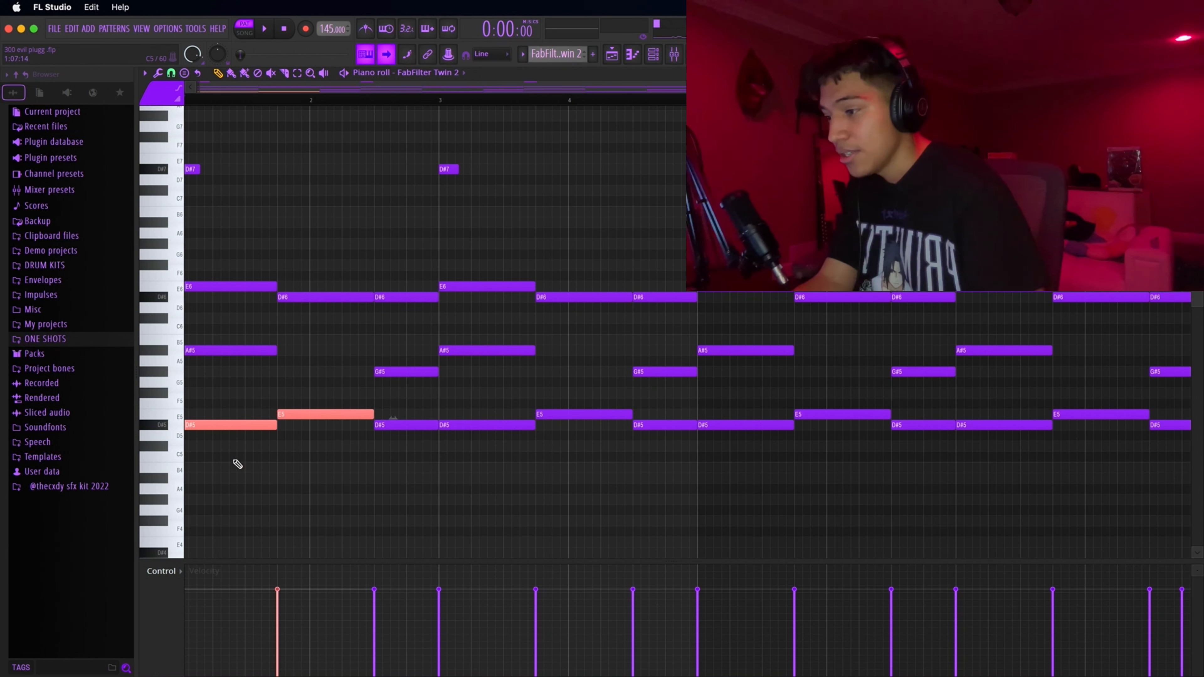
{"action": "left_click_drag", "start_coordinate": [222, 473], "coordinate": [311, 396]}
{"action": "scroll", "coordinate": [212, 391], "scroll_direction": "up", "scroll_amount": 4}
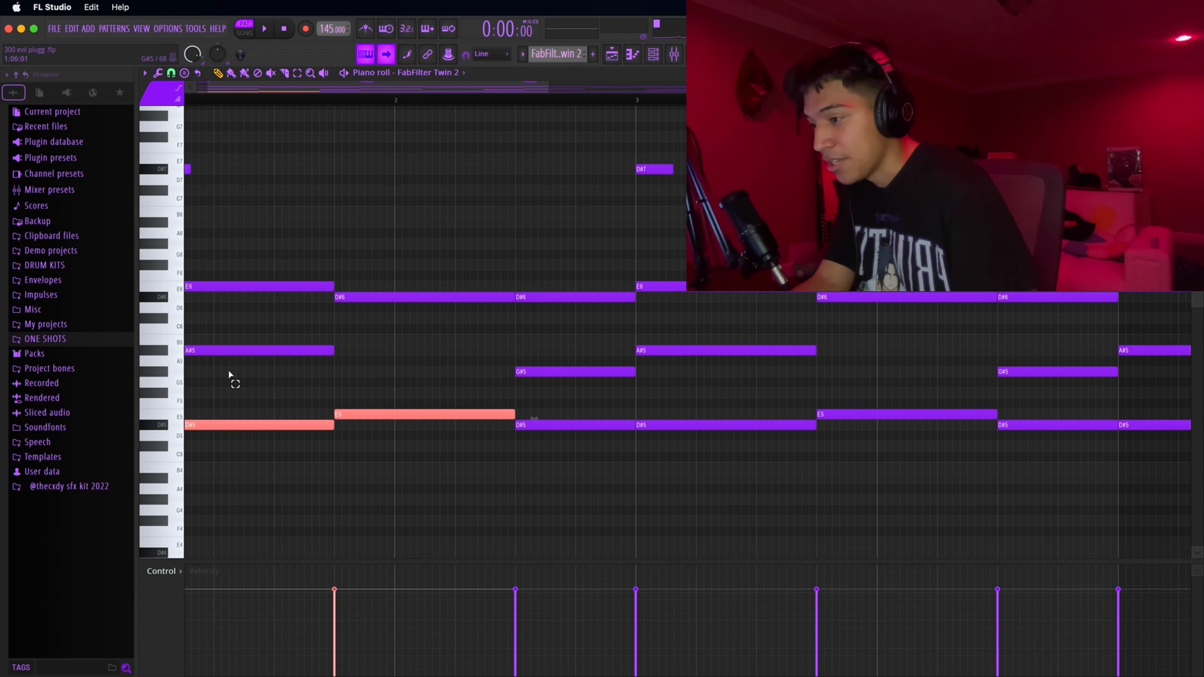
Step: Highlight the first A#5 note and the bottom-line D#5 notes in the first four bars
{"action": "left_click_drag", "start_coordinate": [228, 375], "coordinate": [287, 337]}
{"action": "scroll", "coordinate": [287, 360], "scroll_direction": "down", "scroll_amount": 6}
{"action": "left_click_drag", "start_coordinate": [234, 355], "coordinate": [478, 281]}
{"action": "left_click_drag", "start_coordinate": [283, 312], "coordinate": [996, 309]}
{"action": "scroll", "coordinate": [314, 355], "scroll_direction": "down", "scroll_amount": 3}
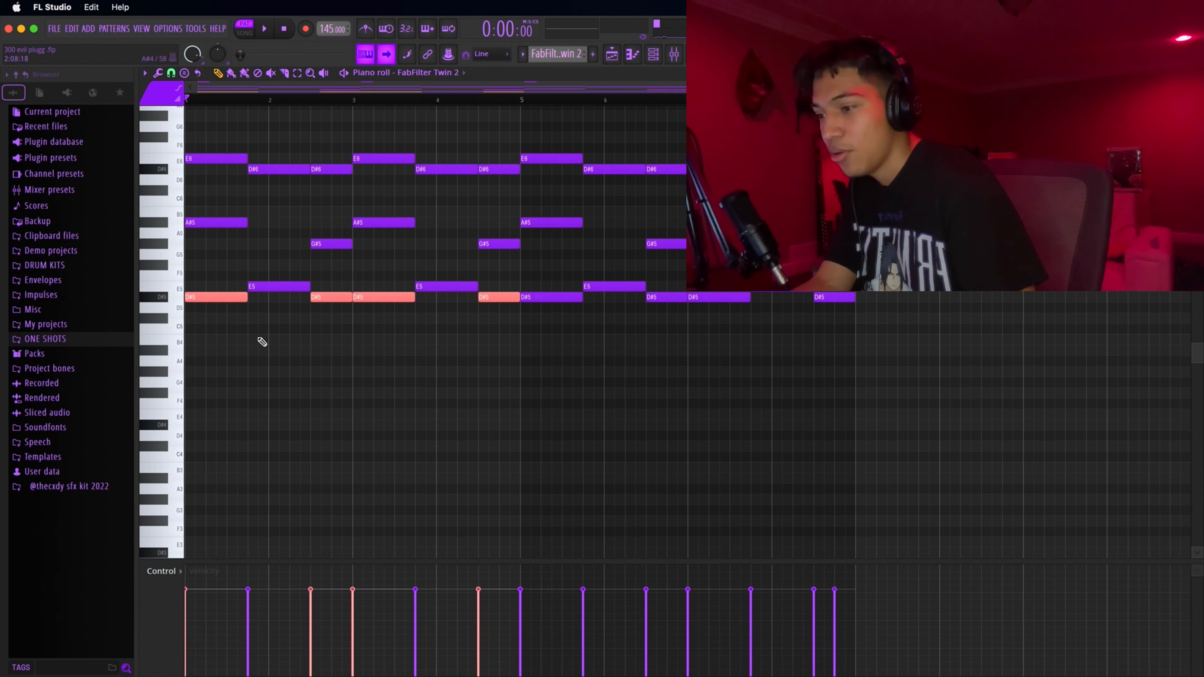
Step: Compare the upper layers with the bottom line by selecting the G#5 to E6 notes and the opening D#5 and E5
{"action": "scroll", "coordinate": [237, 331], "scroll_direction": "up", "scroll_amount": 3}
{"action": "left_click_drag", "start_coordinate": [178, 310], "coordinate": [479, 163]}
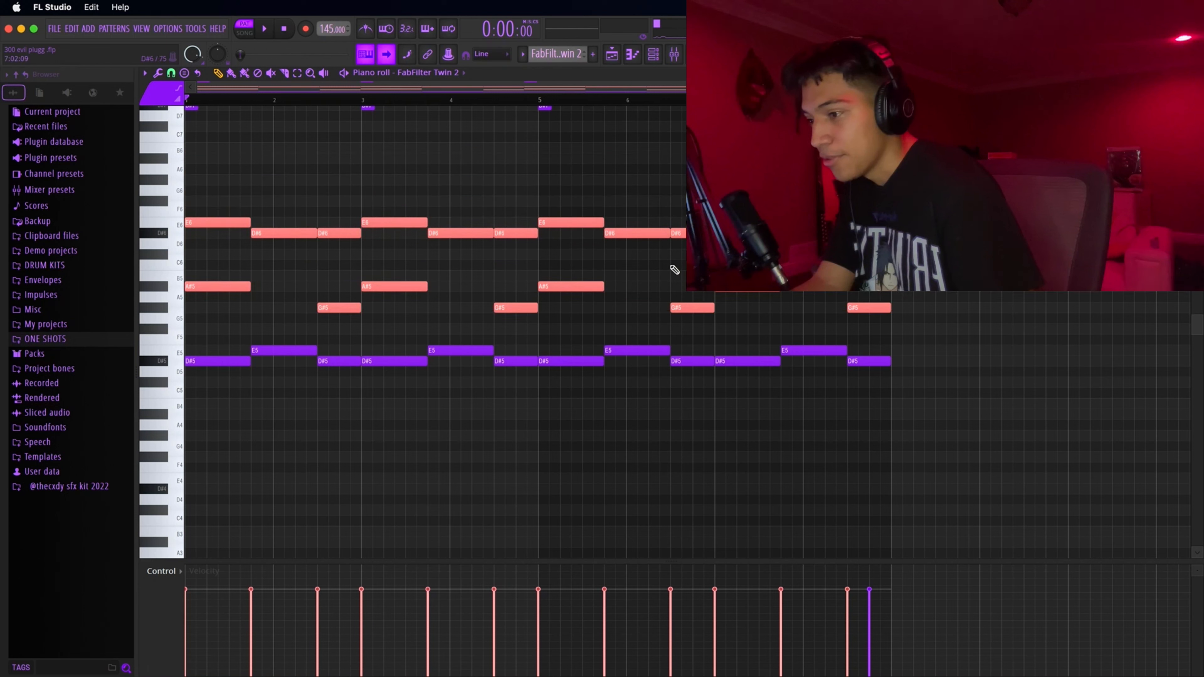
{"action": "scroll", "coordinate": [230, 327], "scroll_direction": "up", "scroll_amount": 2}
{"action": "left_click_drag", "start_coordinate": [207, 377], "coordinate": [296, 326]}
{"action": "scroll", "coordinate": [231, 260], "scroll_direction": "down", "scroll_amount": 2}
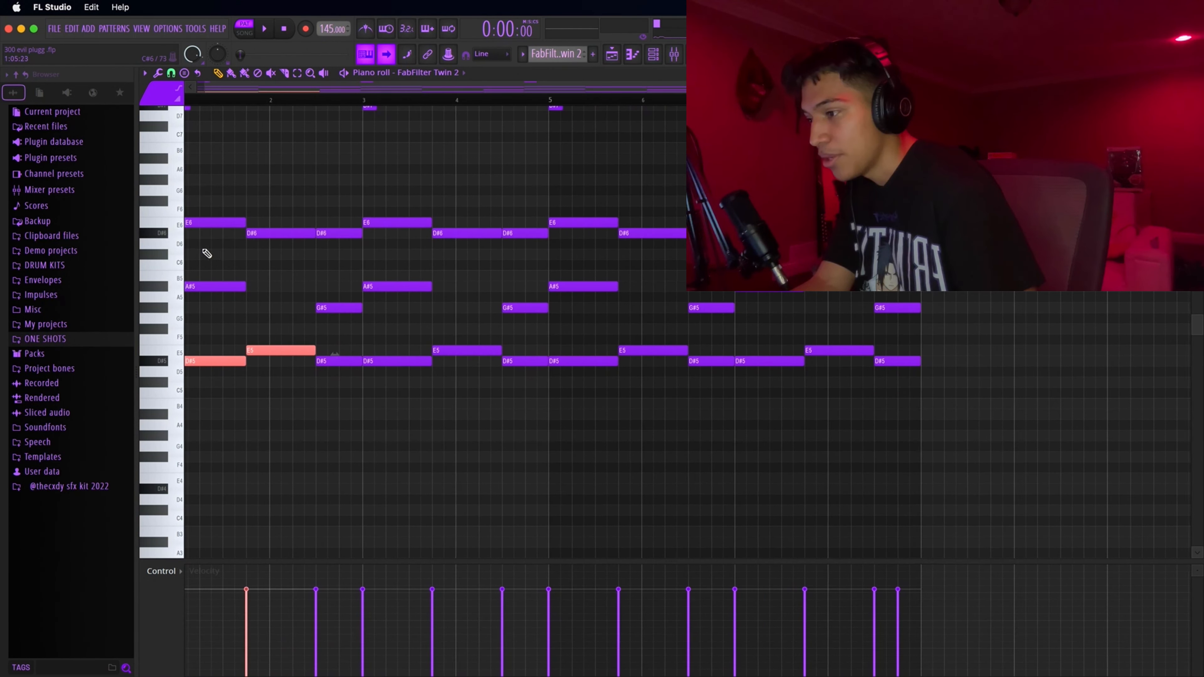
Step: Lower the first E6 note by a semitone to D#6 and restore it to E6
{"action": "left_click_drag", "start_coordinate": [207, 254], "coordinate": [230, 218]}
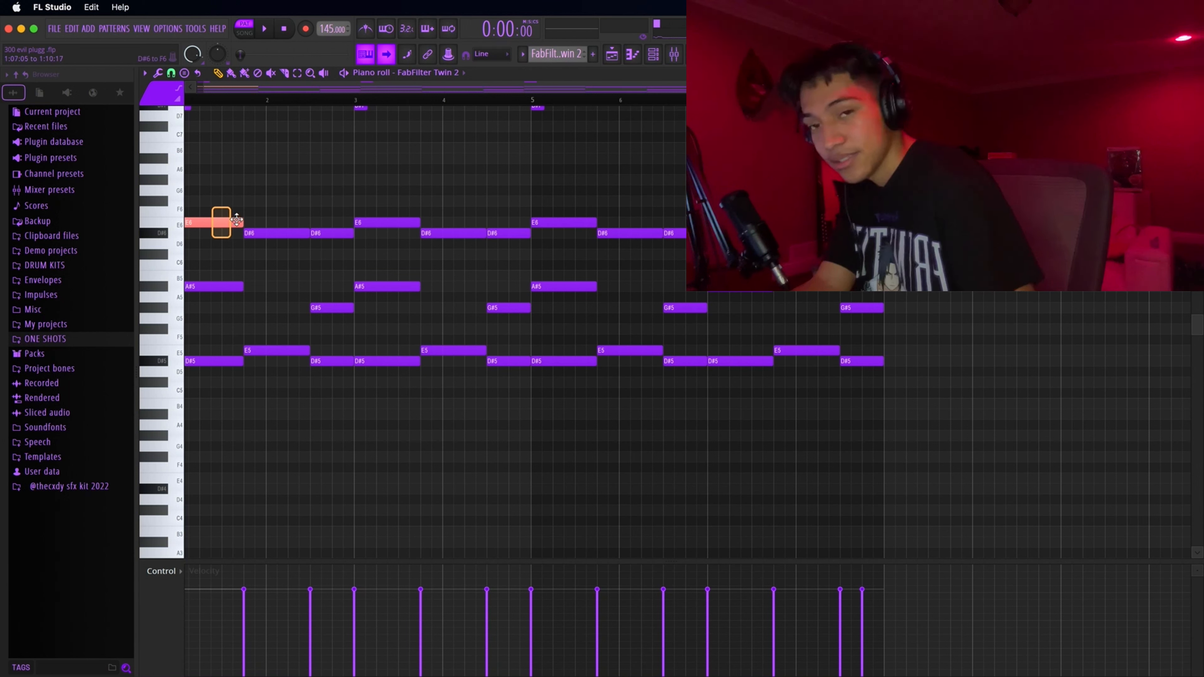
{"action": "key", "text": "Down"}
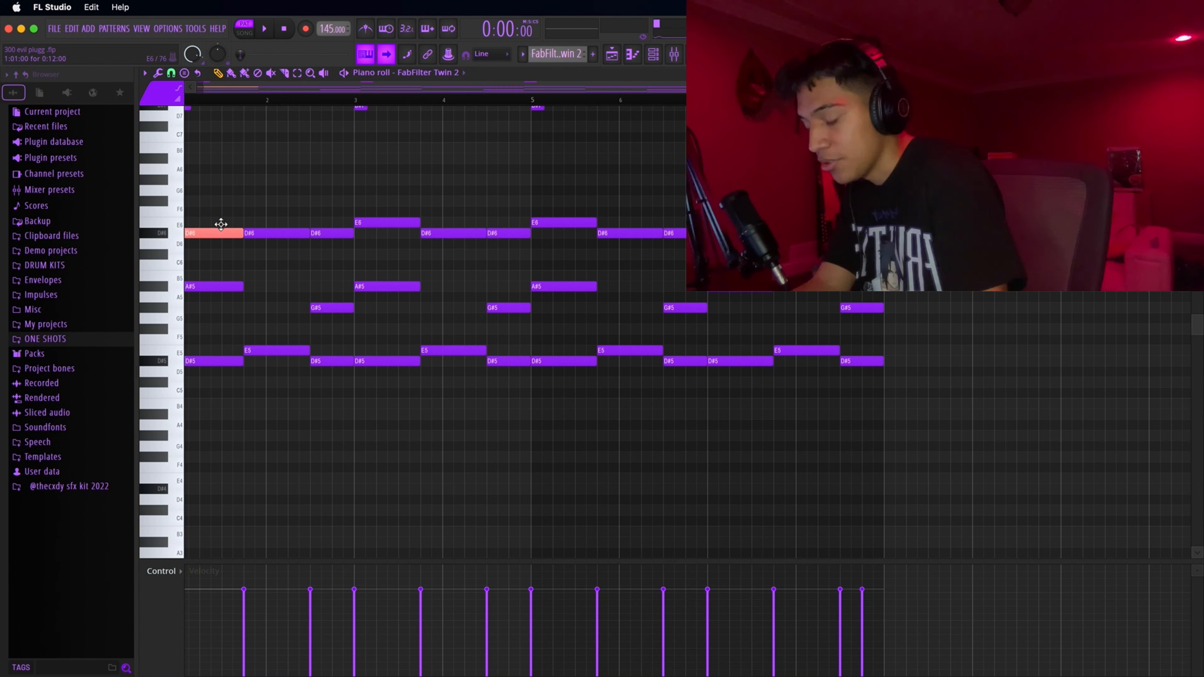
{"action": "key", "text": "Up"}
Step: Highlight the D#6 and E6 notes of the upper octave line and the first A#5 below them
{"action": "left_click_drag", "start_coordinate": [270, 247], "coordinate": [332, 226]}
{"action": "left_click_drag", "start_coordinate": [316, 269], "coordinate": [333, 221]}
{"action": "left_click_drag", "start_coordinate": [211, 248], "coordinate": [685, 202]}
{"action": "left_click_drag", "start_coordinate": [309, 272], "coordinate": [215, 287]}
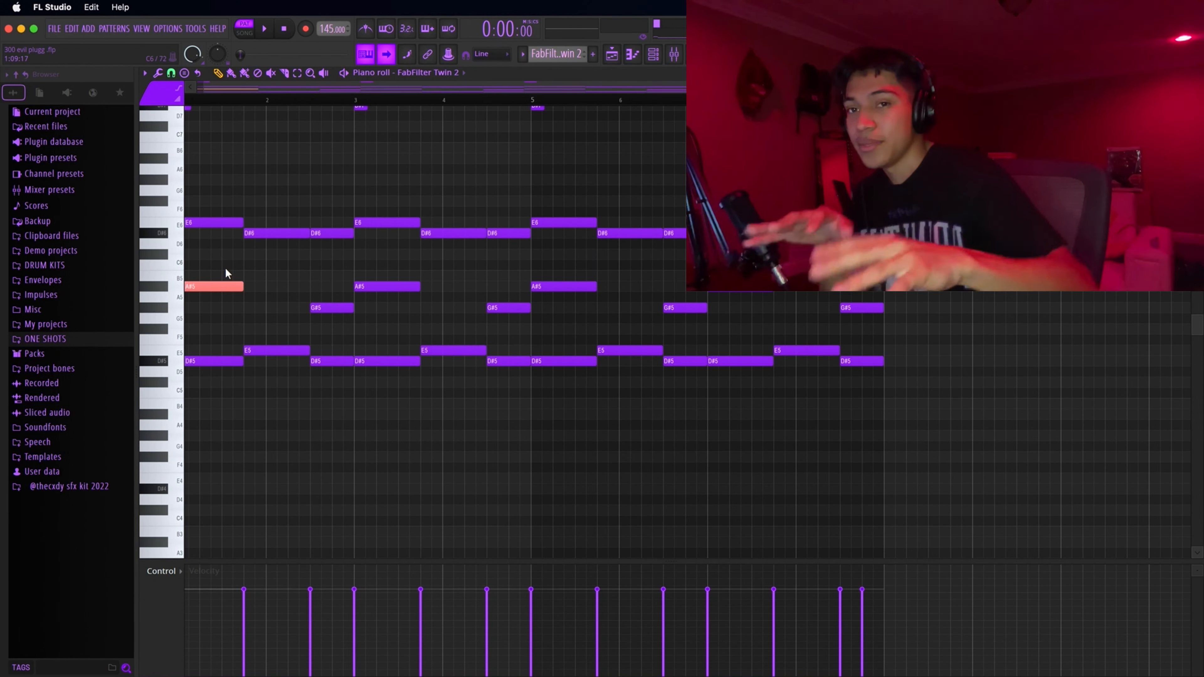
Step: Examine the middle line's gap in bar 2 and select its A#5 notes across the pattern
{"action": "left_click_drag", "start_coordinate": [232, 334], "coordinate": [221, 308]}
{"action": "scroll", "coordinate": [221, 307], "scroll_direction": "up", "scroll_amount": 3}
{"action": "left_click_drag", "start_coordinate": [378, 302], "coordinate": [484, 277]}
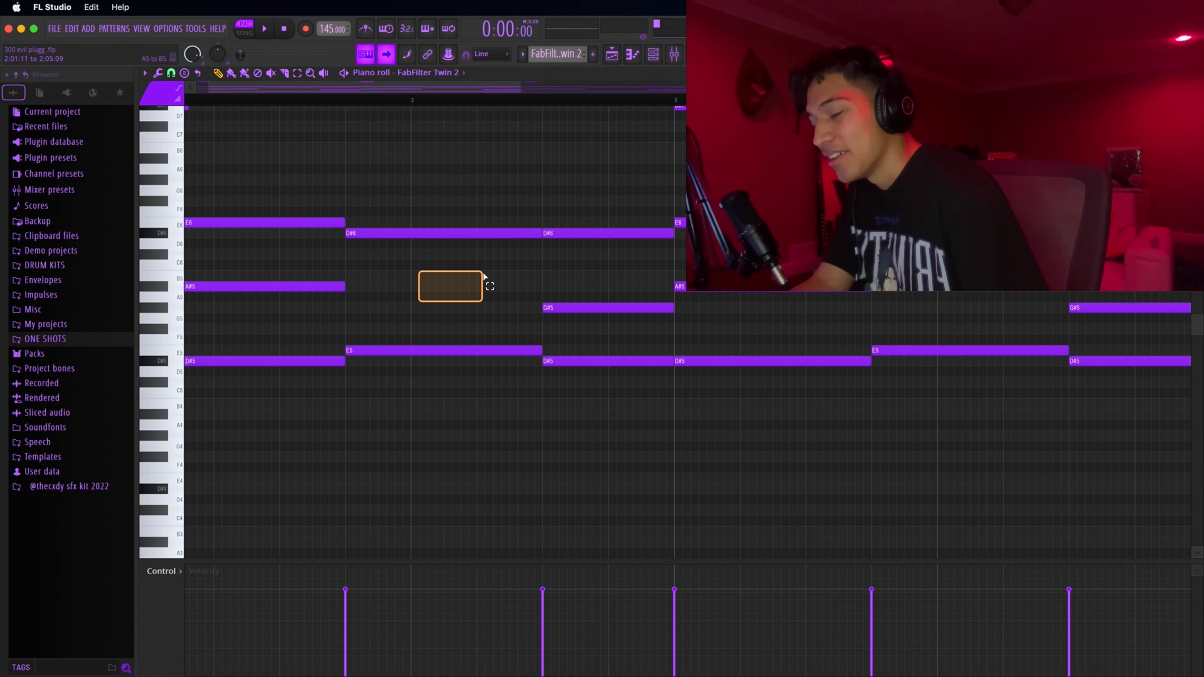
{"action": "left_click_drag", "start_coordinate": [382, 311], "coordinate": [281, 266]}
{"action": "scroll", "coordinate": [334, 327], "scroll_direction": "down", "scroll_amount": 3}
{"action": "left_click_drag", "start_coordinate": [183, 300], "coordinate": [377, 264]}
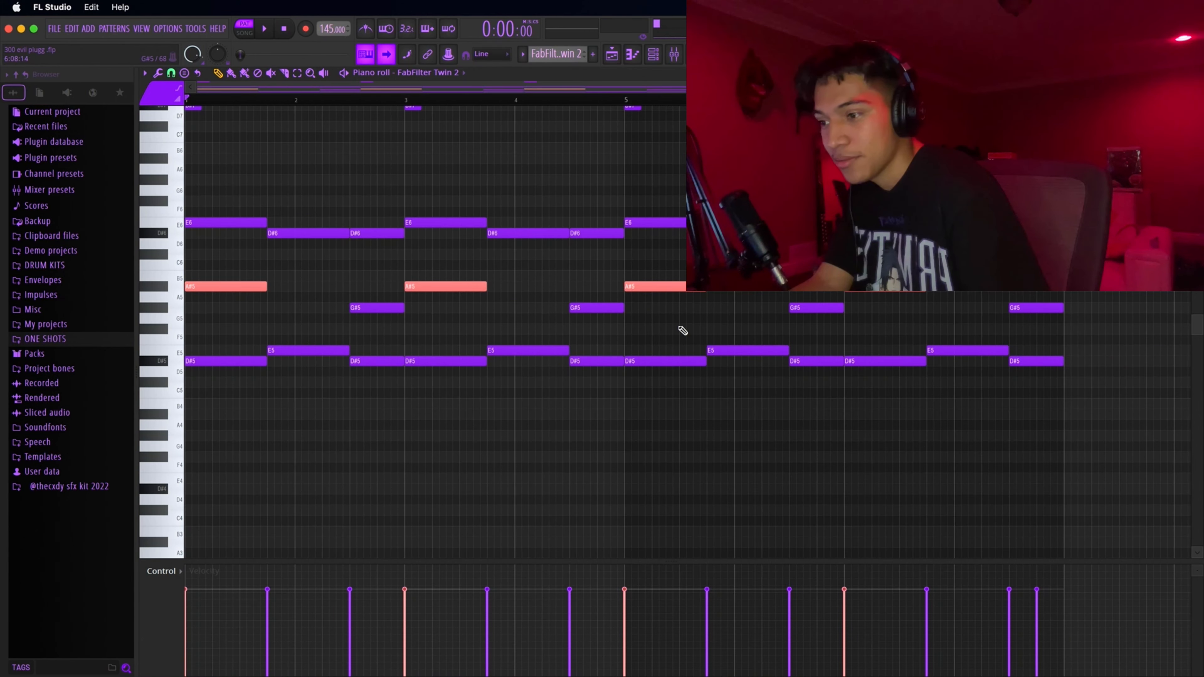
Step: Highlight the first G#5 note of the middle line and compare it with the surrounding chord notes
{"action": "left_click_drag", "start_coordinate": [441, 324], "coordinate": [429, 297]}
{"action": "scroll", "coordinate": [361, 311], "scroll_direction": "up", "scroll_amount": 3}
{"action": "scroll", "coordinate": [356, 229], "scroll_direction": "down", "scroll_amount": 3}
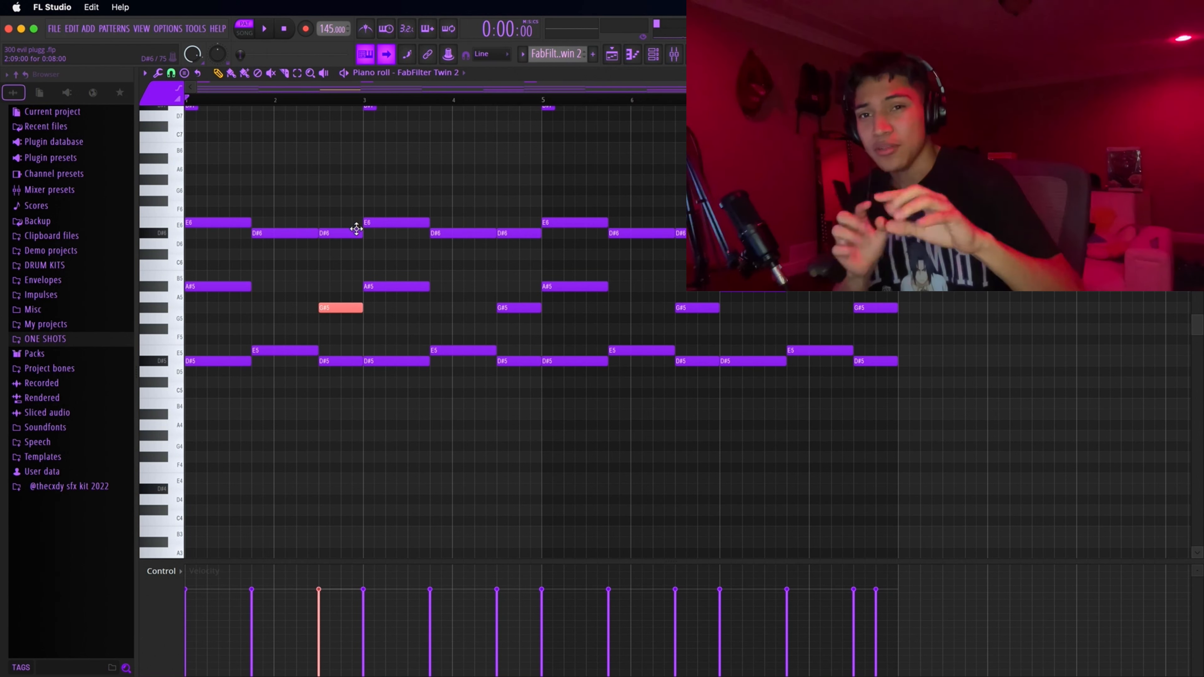
{"action": "mouse_move", "coordinate": [336, 333]}
{"action": "left_mouse_down"}
{"action": "mouse_move", "coordinate": [283, 302]}
{"action": "mouse_move", "coordinate": [309, 287]}
{"action": "mouse_move", "coordinate": [244, 234]}
{"action": "left_mouse_up"}
{"action": "left_click_drag", "start_coordinate": [352, 323], "coordinate": [187, 266]}
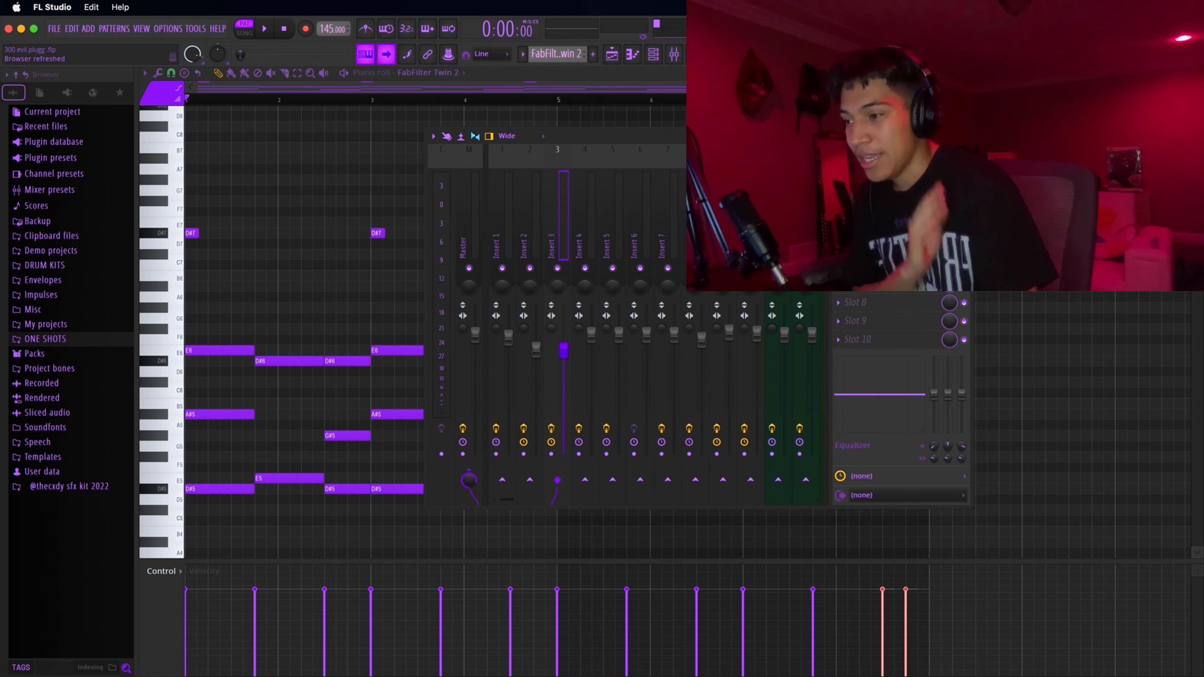
Step: Inspect the Fruity parametric EQ 2 and RC-20 Retro Color settings on mixer Insert 3
{"action": "left_click", "coordinate": [870, 173]}
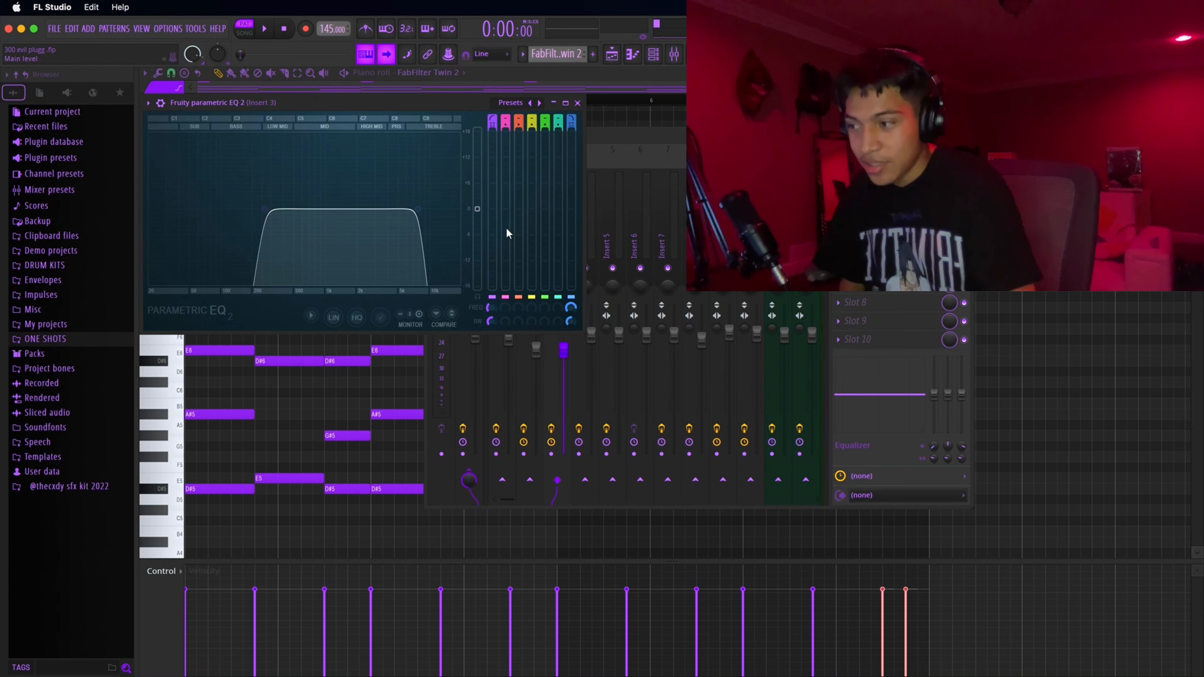
{"action": "left_click", "coordinate": [870, 192]}
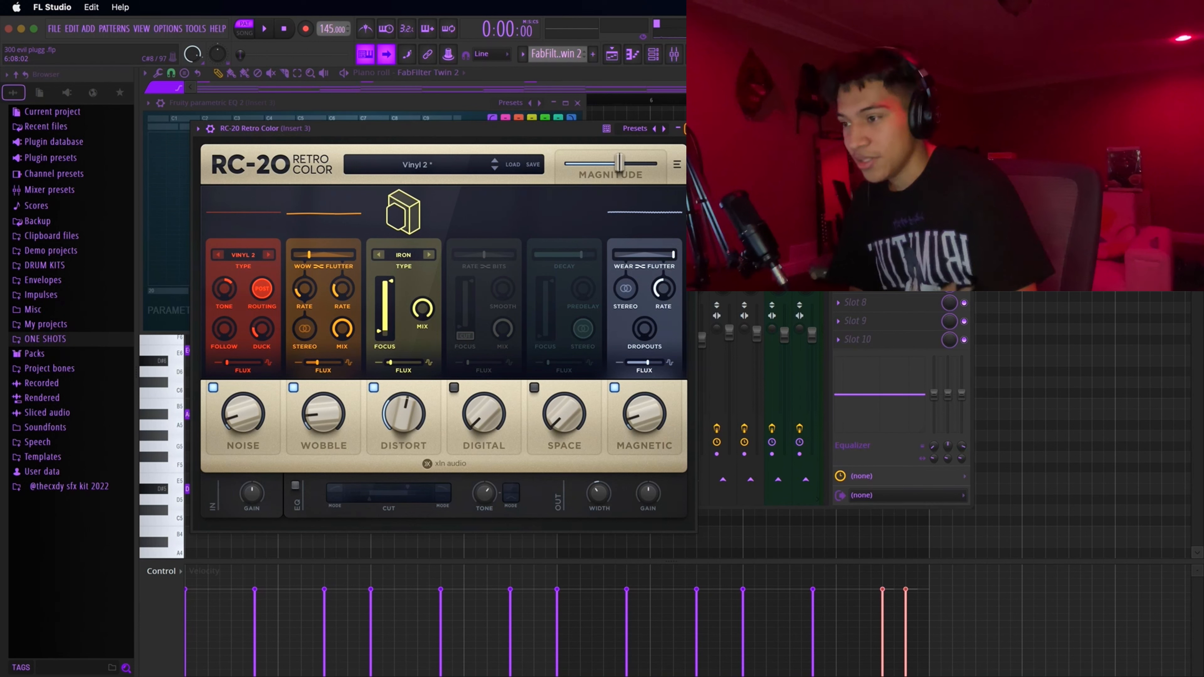
{"action": "left_click", "coordinate": [689, 128]}
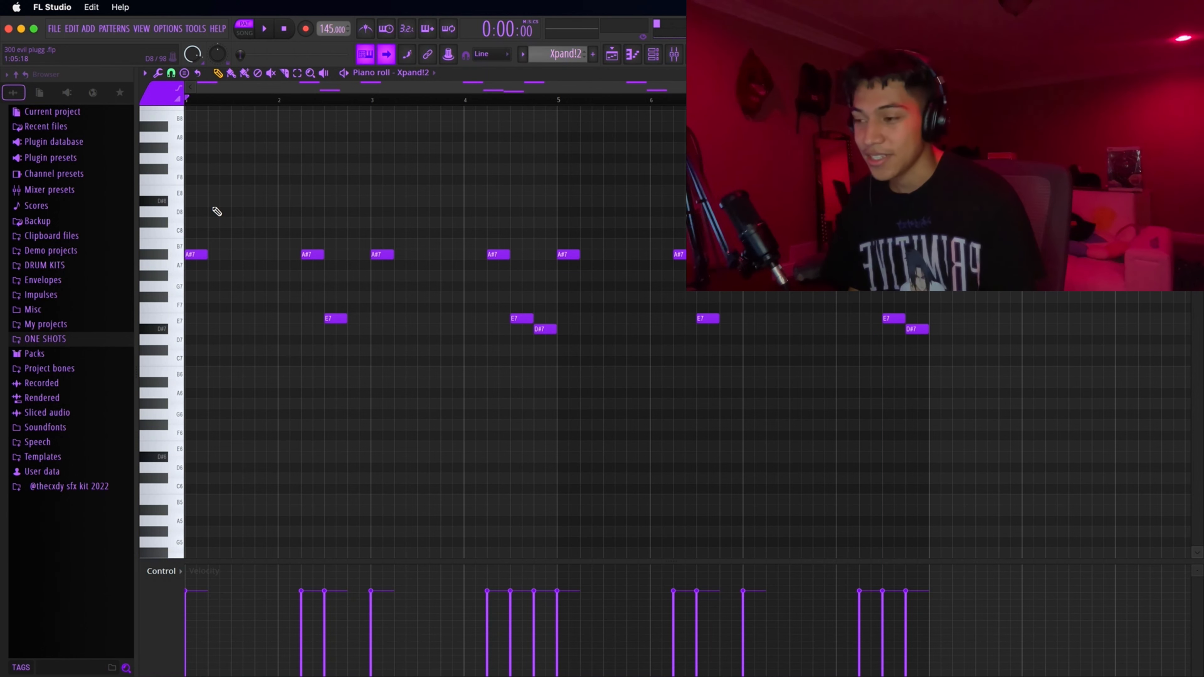
Step: Play the Xpand!2 melody and highlight its first A#7 note
{"action": "scroll", "coordinate": [216, 212], "scroll_direction": "up", "scroll_amount": 2}
{"action": "key", "text": "space"}
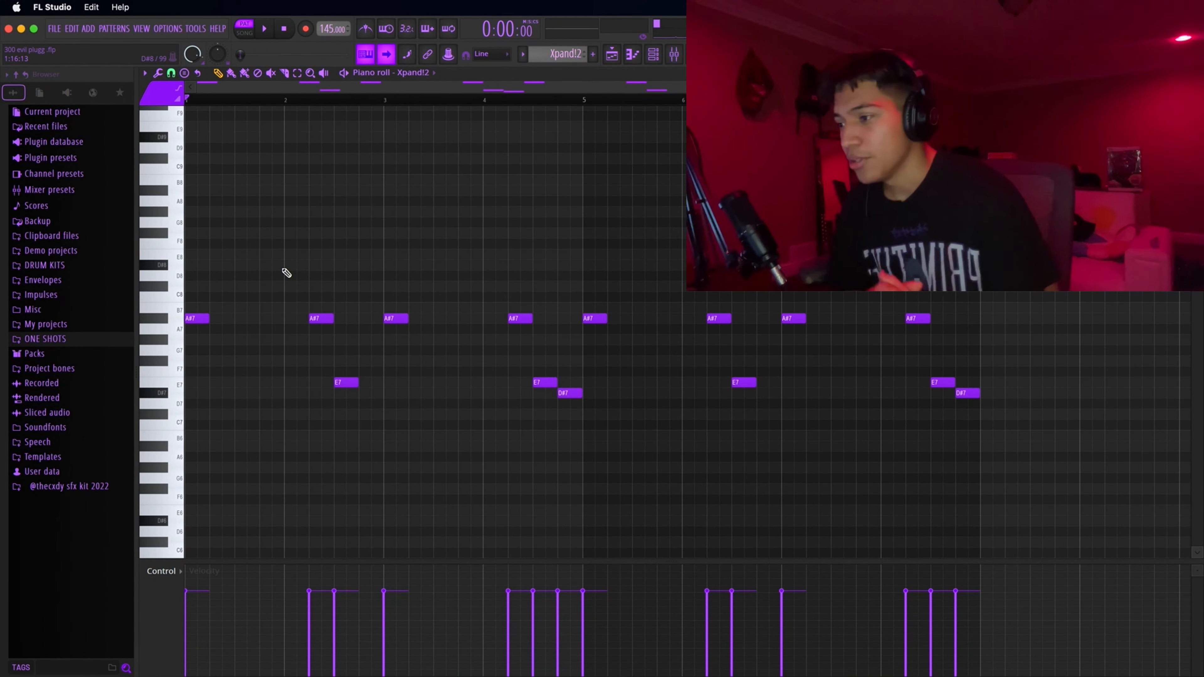
{"action": "scroll", "coordinate": [291, 329], "scroll_direction": "up", "scroll_amount": 2}
{"action": "left_click_drag", "start_coordinate": [282, 345], "coordinate": [320, 310]}
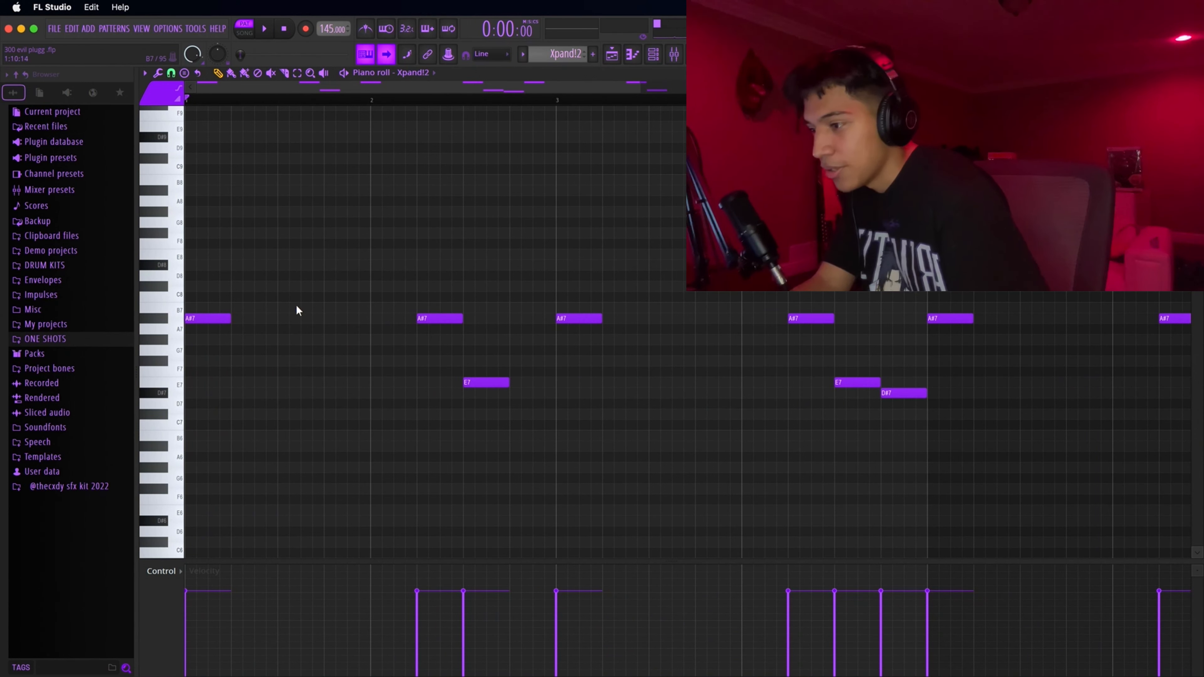
{"action": "scroll", "coordinate": [287, 332], "scroll_direction": "up", "scroll_amount": 2}
{"action": "scroll", "coordinate": [429, 364], "scroll_direction": "down", "scroll_amount": 2}
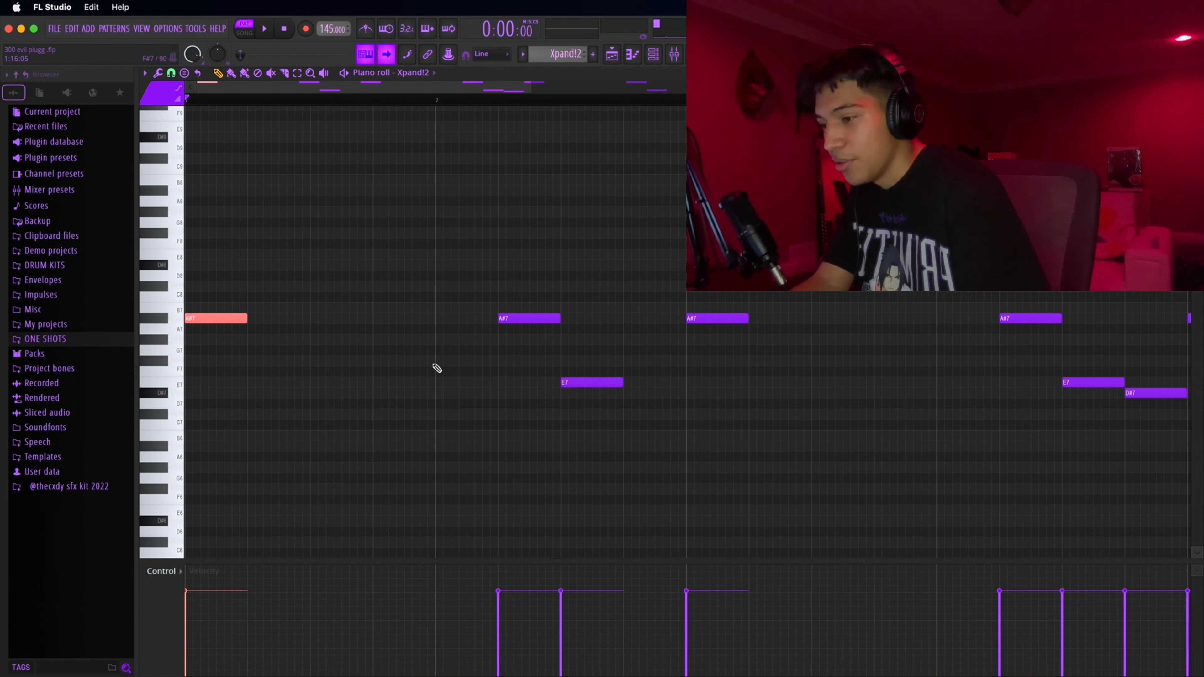
Step: Compare the first A#7 note of the Xpand!2 melody with the A#7 in bar 2
{"action": "scroll", "coordinate": [428, 394], "scroll_direction": "down", "scroll_amount": 2}
{"action": "left_click_drag", "start_coordinate": [211, 356], "coordinate": [185, 302]}
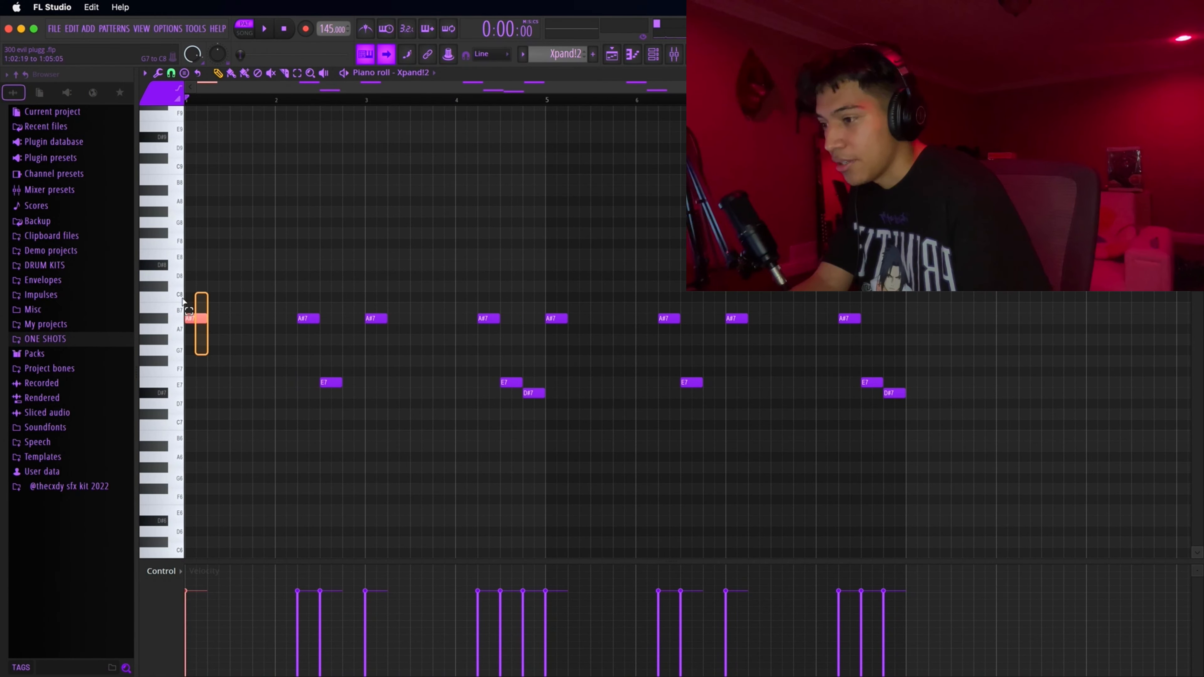
{"action": "left_click_drag", "start_coordinate": [284, 304], "coordinate": [338, 336]}
{"action": "scroll", "coordinate": [412, 337], "scroll_direction": "down", "scroll_amount": 1}
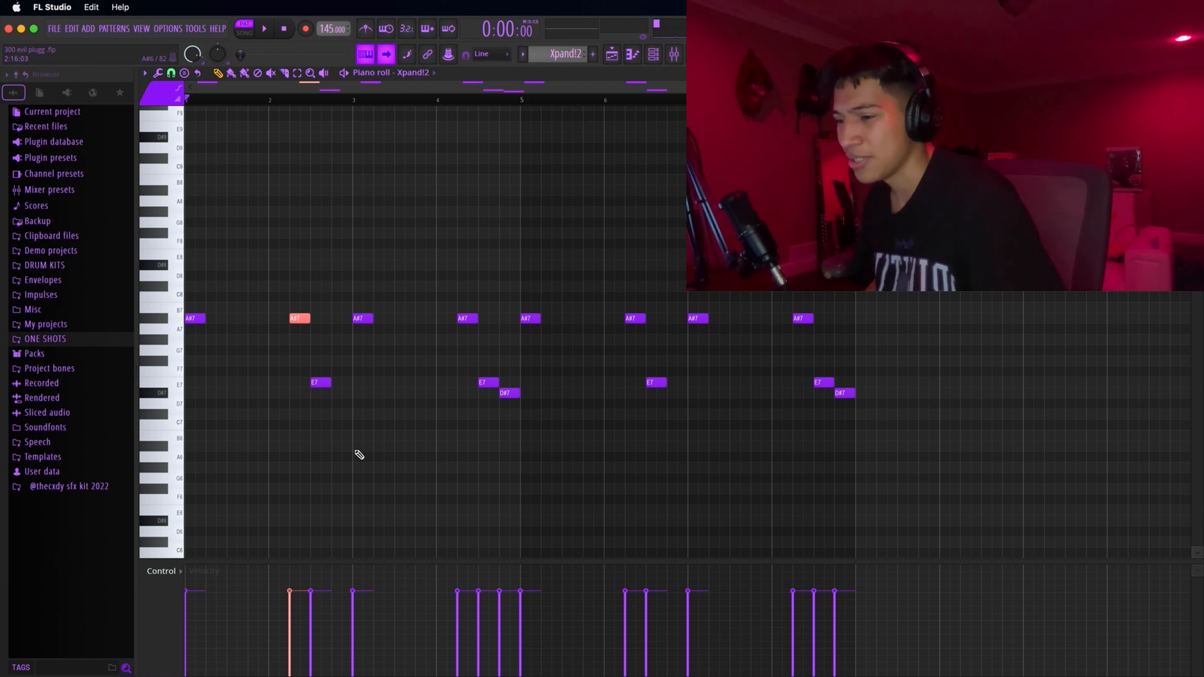
Step: Inspect the two Fruity parametric EQ 2 effects and the third effect slot on mixer Insert 9
{"action": "key", "text": "F9"}
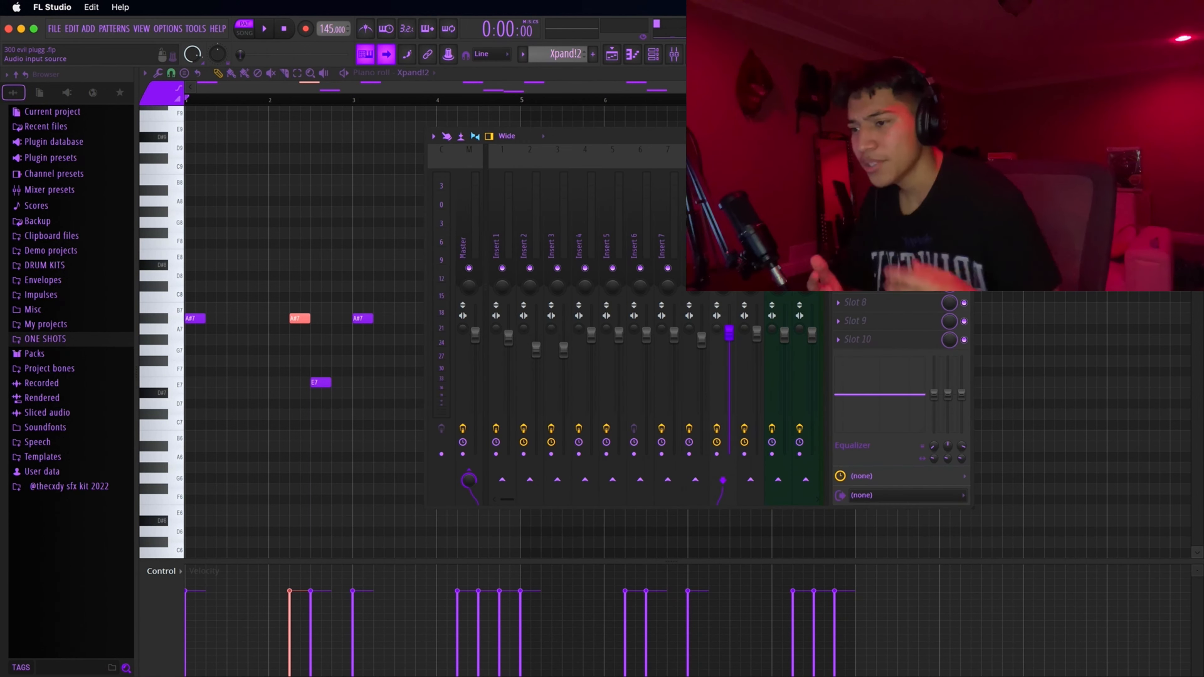
{"action": "left_click", "coordinate": [873, 173]}
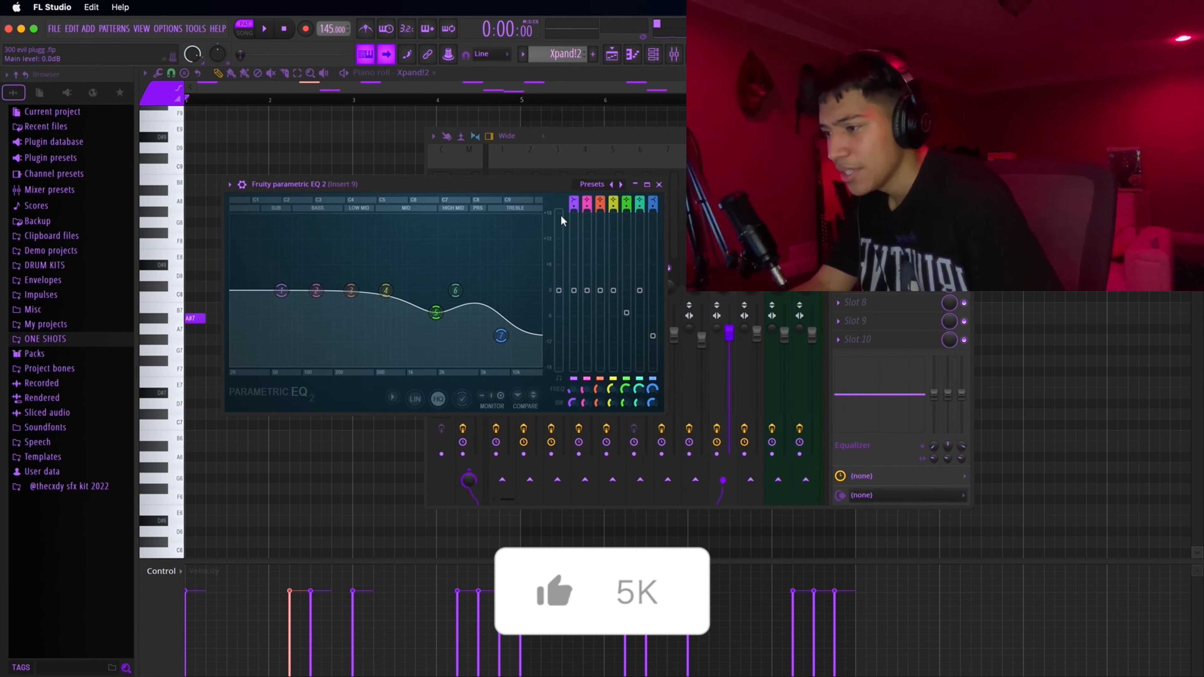
{"action": "left_click_drag", "start_coordinate": [488, 187], "coordinate": [457, 186]}
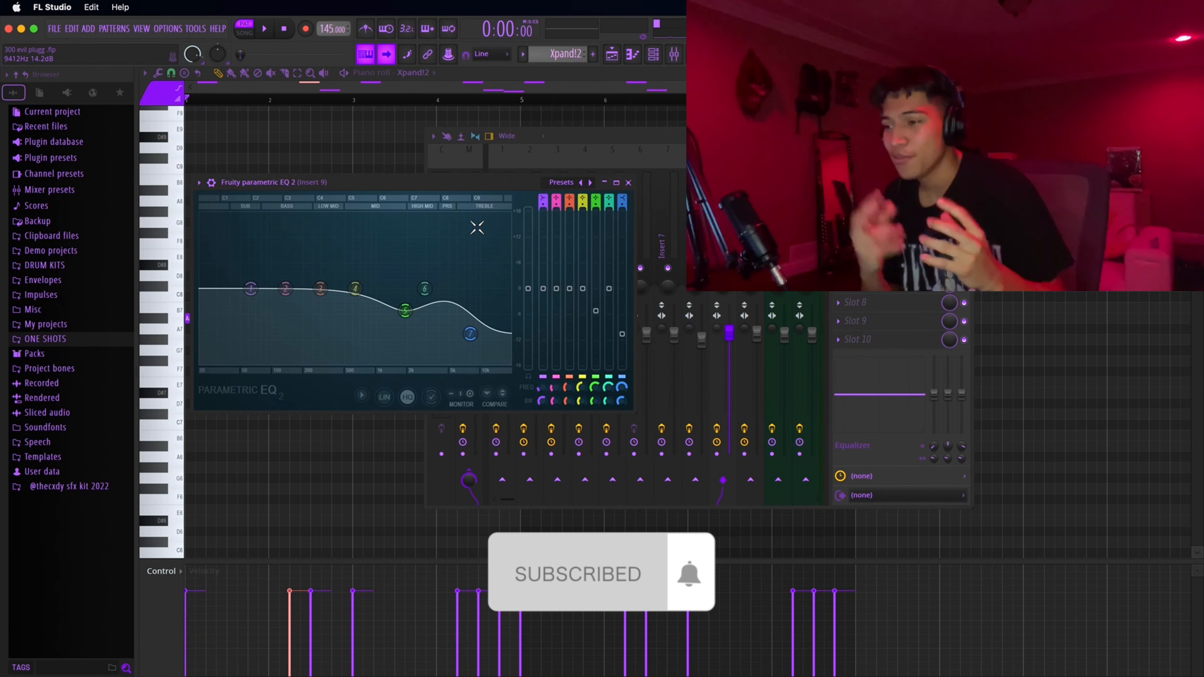
{"action": "left_click", "coordinate": [628, 182]}
{"action": "left_click", "coordinate": [877, 192]}
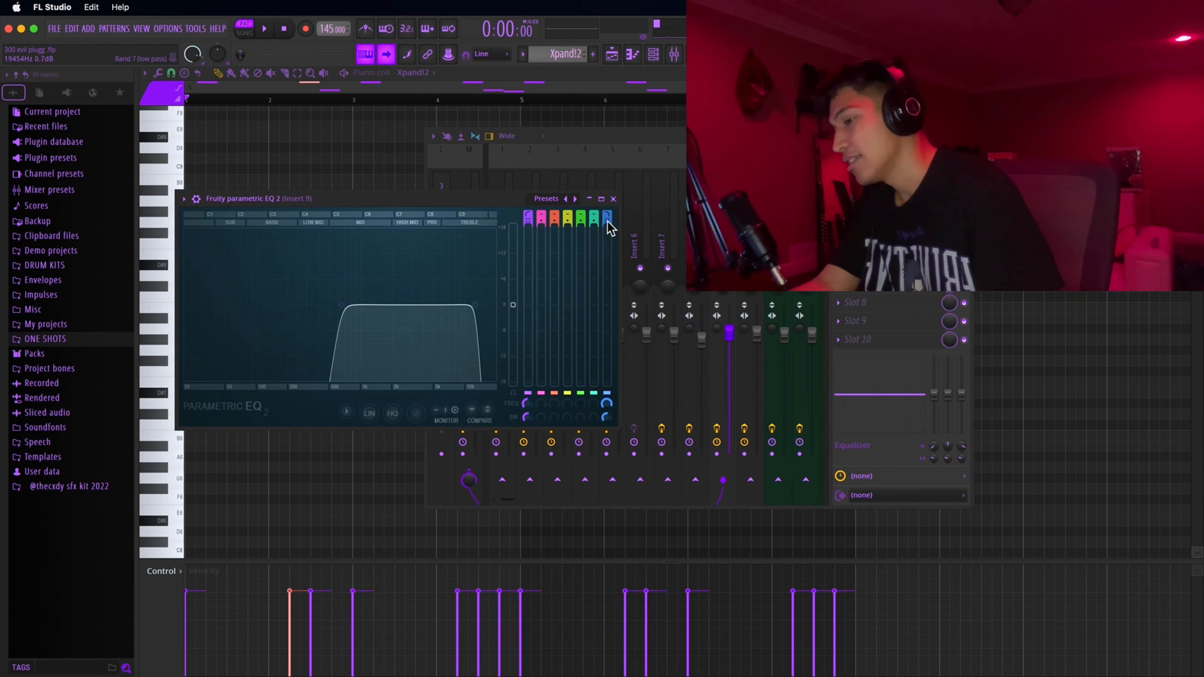
{"action": "left_click", "coordinate": [613, 198]}
{"action": "left_click", "coordinate": [877, 210]}
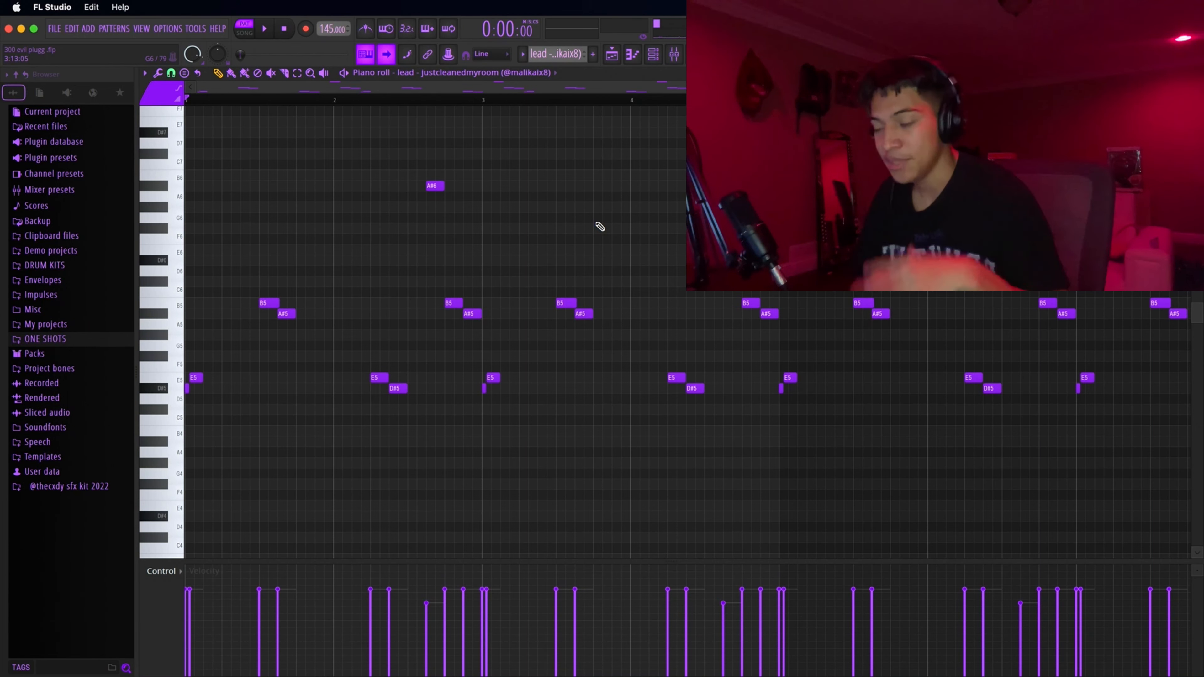
Step: Play the lead melody and select its opening D#5 and E5 notes to examine the short grace note
{"action": "key", "text": "space"}
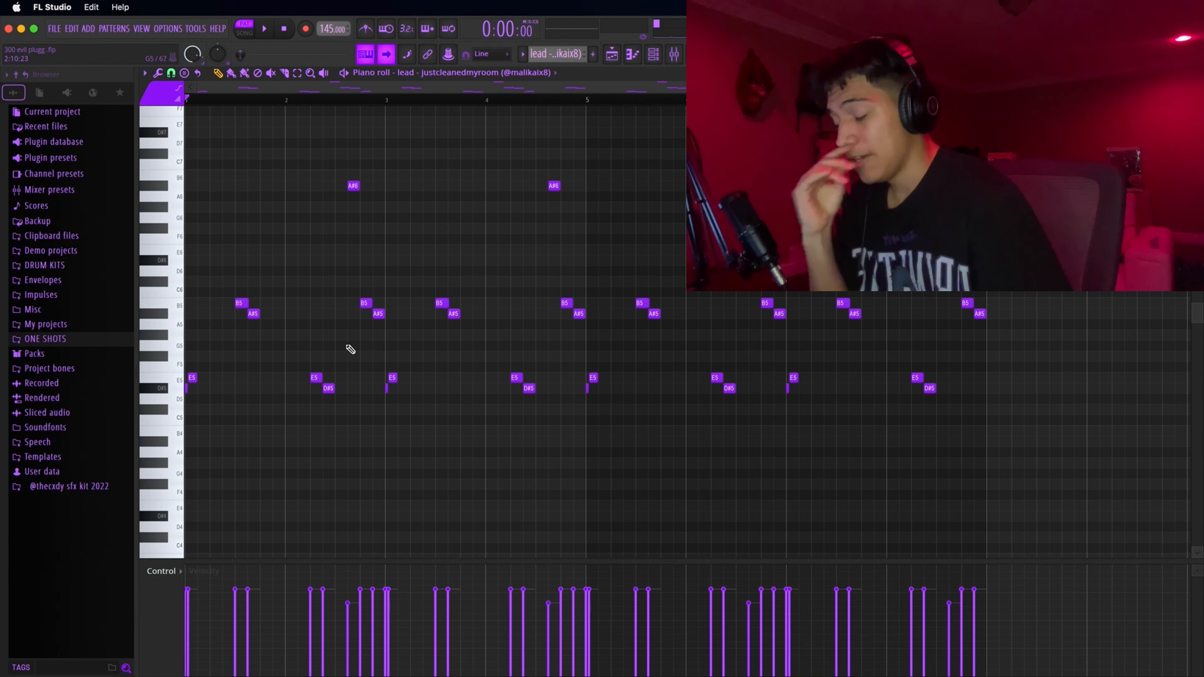
{"action": "scroll", "coordinate": [199, 391], "scroll_direction": "up", "scroll_amount": 5}
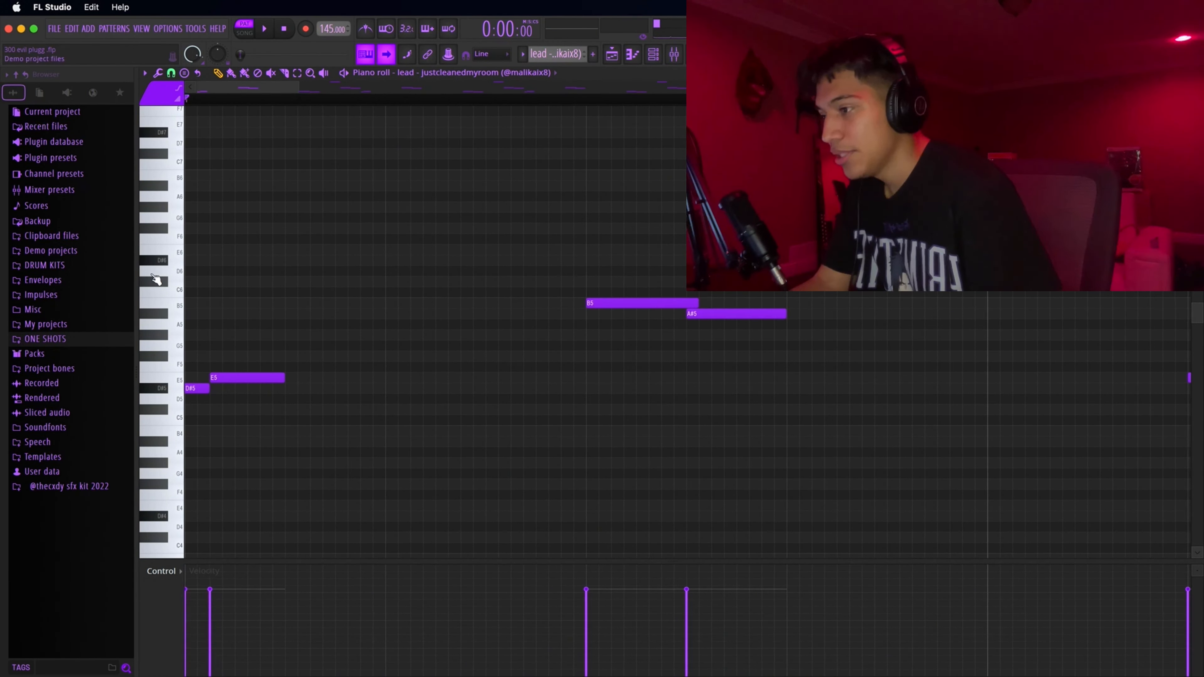
{"action": "left_click_drag", "start_coordinate": [220, 419], "coordinate": [195, 322]}
{"action": "left_click_drag", "start_coordinate": [224, 458], "coordinate": [195, 365]}
{"action": "left_click_drag", "start_coordinate": [239, 448], "coordinate": [207, 332]}
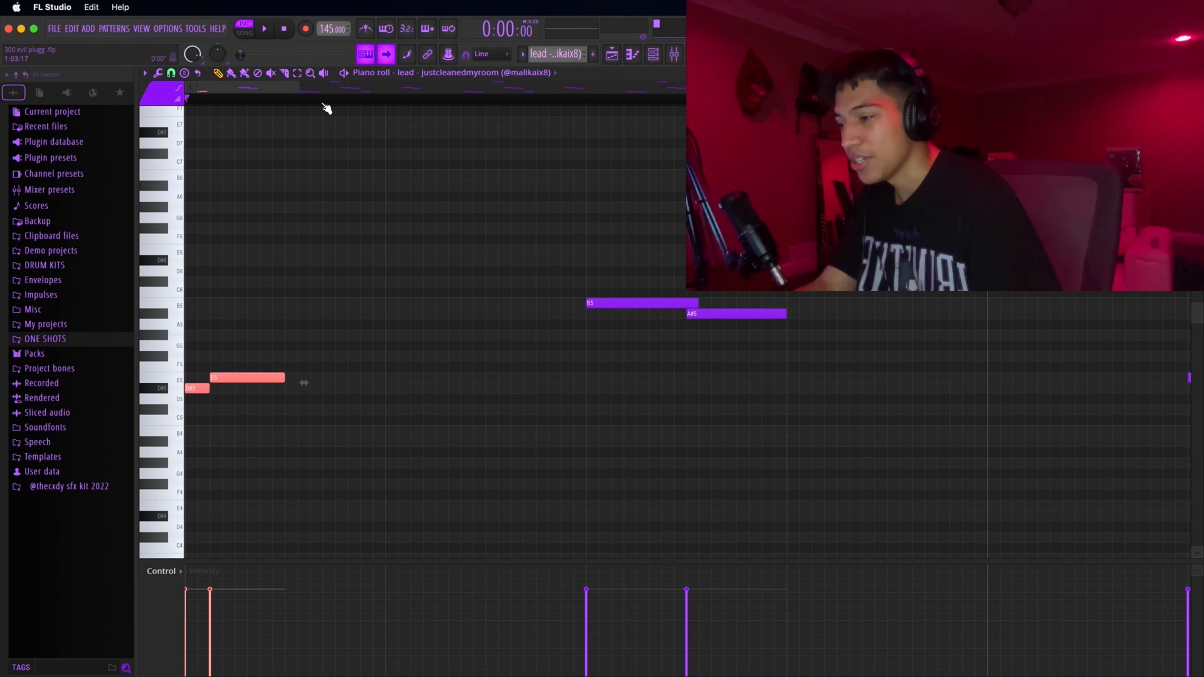
{"action": "left_click_drag", "start_coordinate": [262, 428], "coordinate": [187, 362]}
{"action": "left_click_drag", "start_coordinate": [241, 447], "coordinate": [207, 372]}
{"action": "left_click_drag", "start_coordinate": [271, 467], "coordinate": [190, 362]}
{"action": "left_click_drag", "start_coordinate": [289, 446], "coordinate": [172, 322]}
{"action": "scroll", "coordinate": [268, 414], "scroll_direction": "down", "scroll_amount": 1}
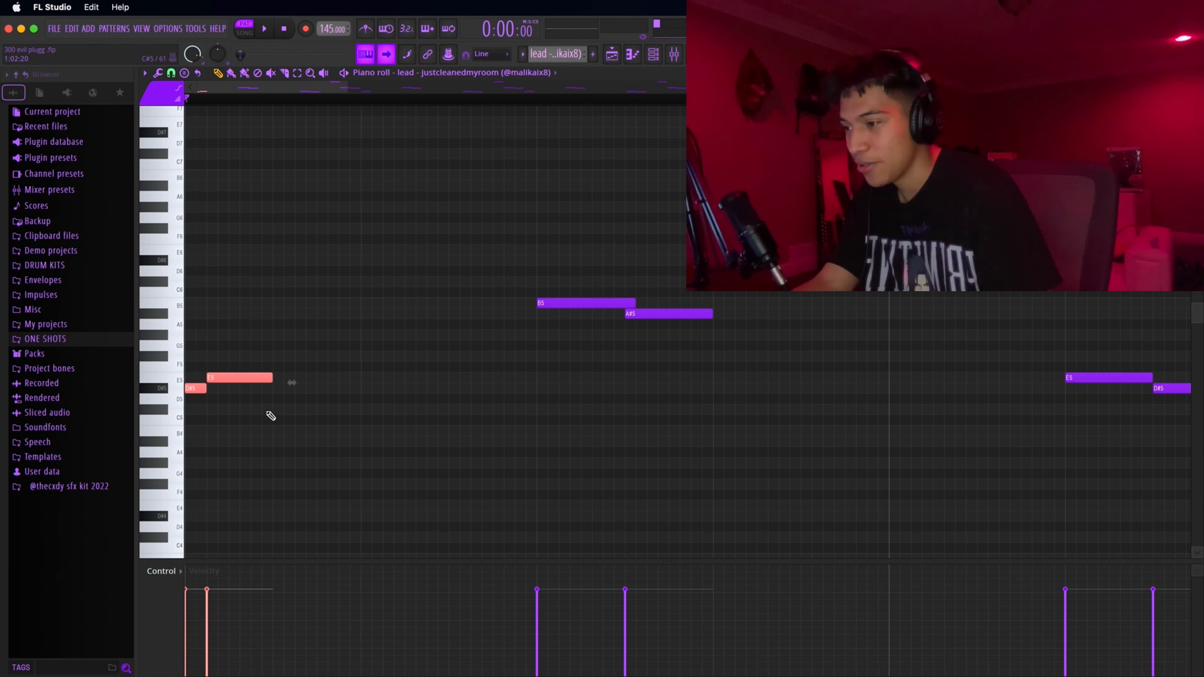
Step: Deselect the lead's opening notes and set the piano roll snap to 1/4 step
{"action": "left_click", "coordinate": [267, 413], "text": "super"}
{"action": "scroll", "coordinate": [223, 389], "scroll_direction": "up", "scroll_amount": 3}
{"action": "left_click", "coordinate": [173, 74]}
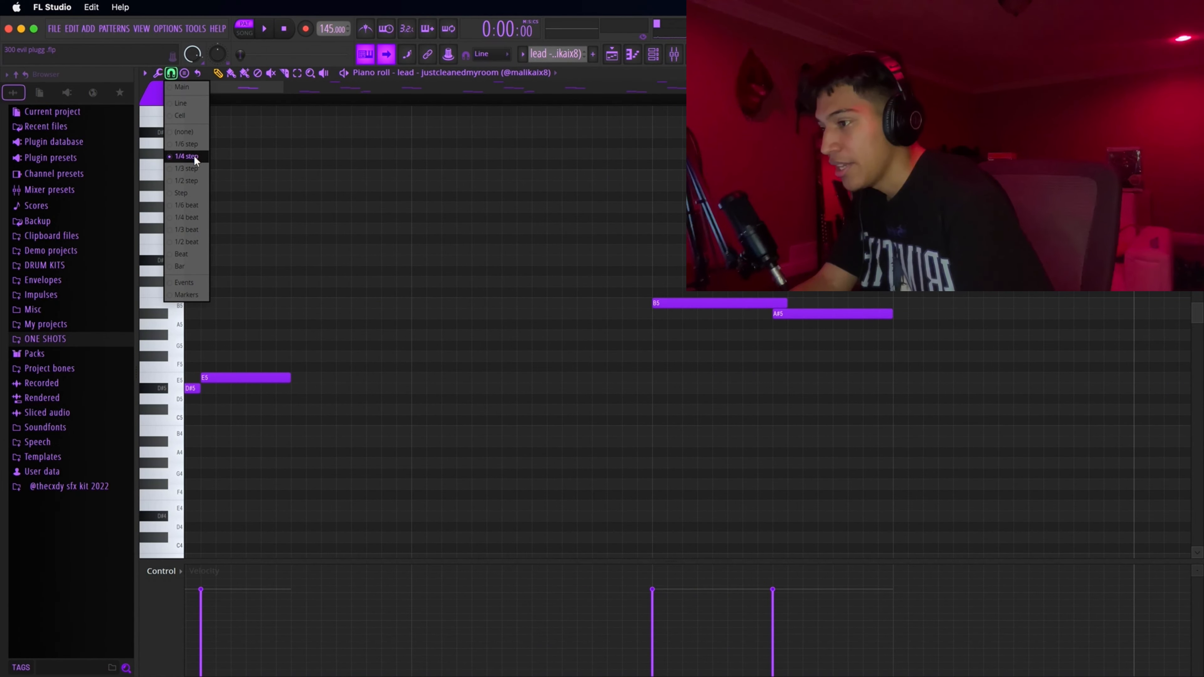
{"action": "left_click", "coordinate": [194, 156]}
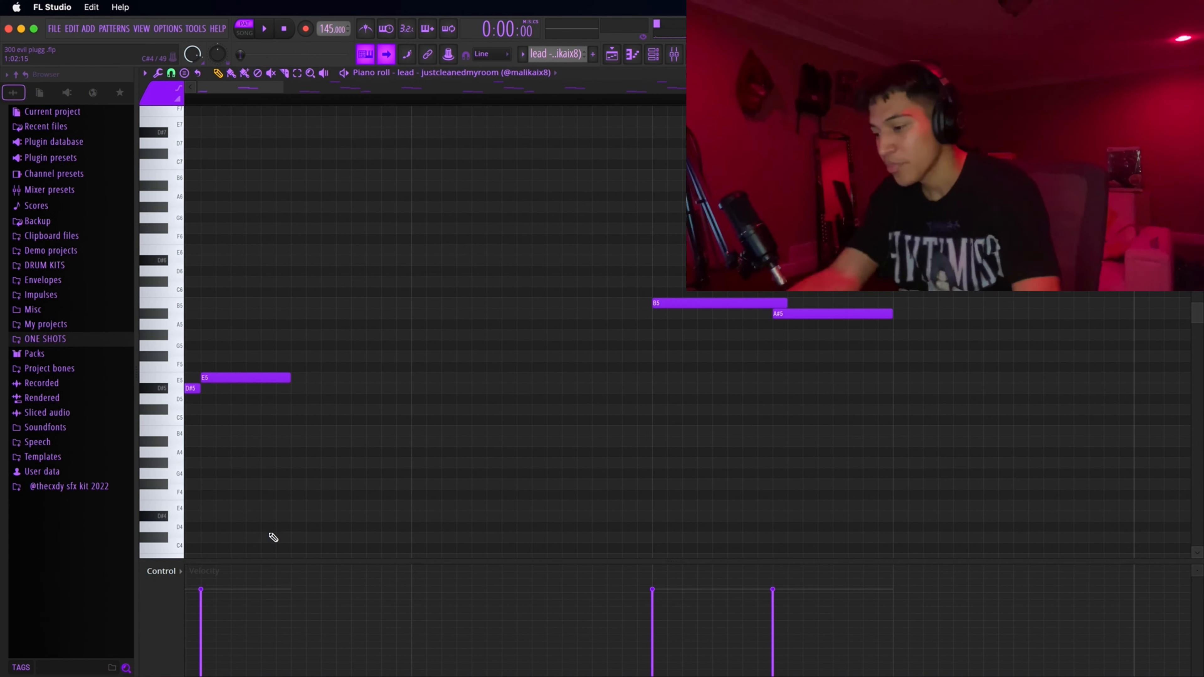
Step: Play the lead's opening twice to hear the short D#5 grace note leading into the E5
{"action": "scroll", "coordinate": [266, 512], "scroll_direction": "down", "scroll_amount": 2}
{"action": "scroll", "coordinate": [182, 282], "scroll_direction": "up", "scroll_amount": 3}
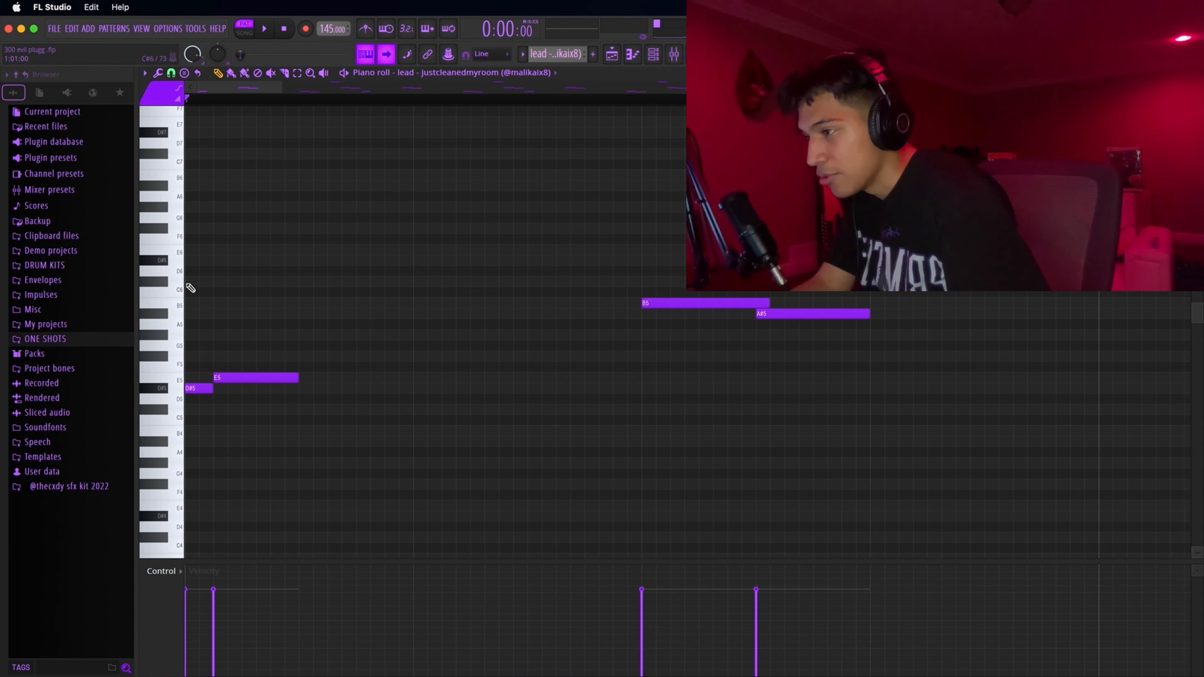
{"action": "key", "text": "space"}
{"action": "key", "text": "space"}
{"action": "key", "text": "space"}
{"action": "key", "text": "space"}
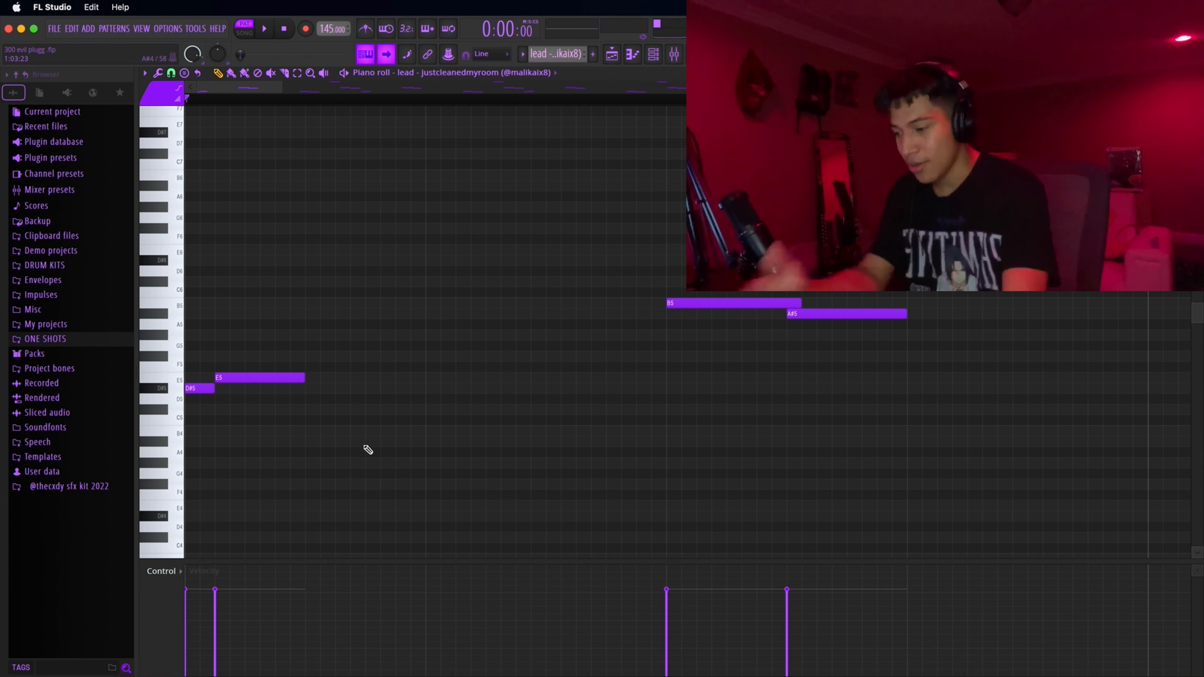
Step: Select the B5 note and then both the B5 and A#5 notes in the lead's bar 1 to examine them
{"action": "scroll", "coordinate": [368, 450], "scroll_direction": "down", "scroll_amount": 3}
{"action": "scroll", "coordinate": [315, 301], "scroll_direction": "up", "scroll_amount": 2}
{"action": "mouse_move", "coordinate": [332, 350]}
{"action": "left_mouse_down"}
{"action": "mouse_move", "coordinate": [417, 219]}
{"action": "mouse_move", "coordinate": [429, 260]}
{"action": "mouse_move", "coordinate": [359, 303]}
{"action": "mouse_move", "coordinate": [405, 279]}
{"action": "mouse_move", "coordinate": [396, 299]}
{"action": "left_mouse_up"}
{"action": "scroll", "coordinate": [366, 335], "scroll_direction": "up", "scroll_amount": 2}
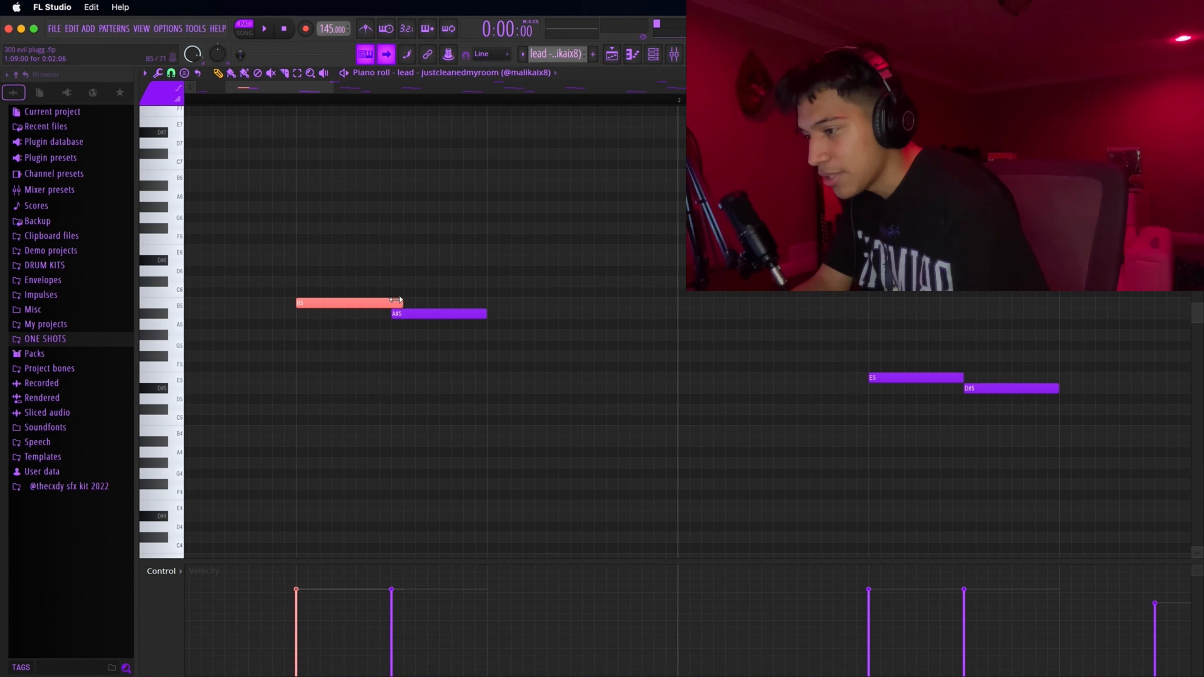
{"action": "left_click", "coordinate": [419, 315]}
{"action": "left_click", "coordinate": [430, 385]}
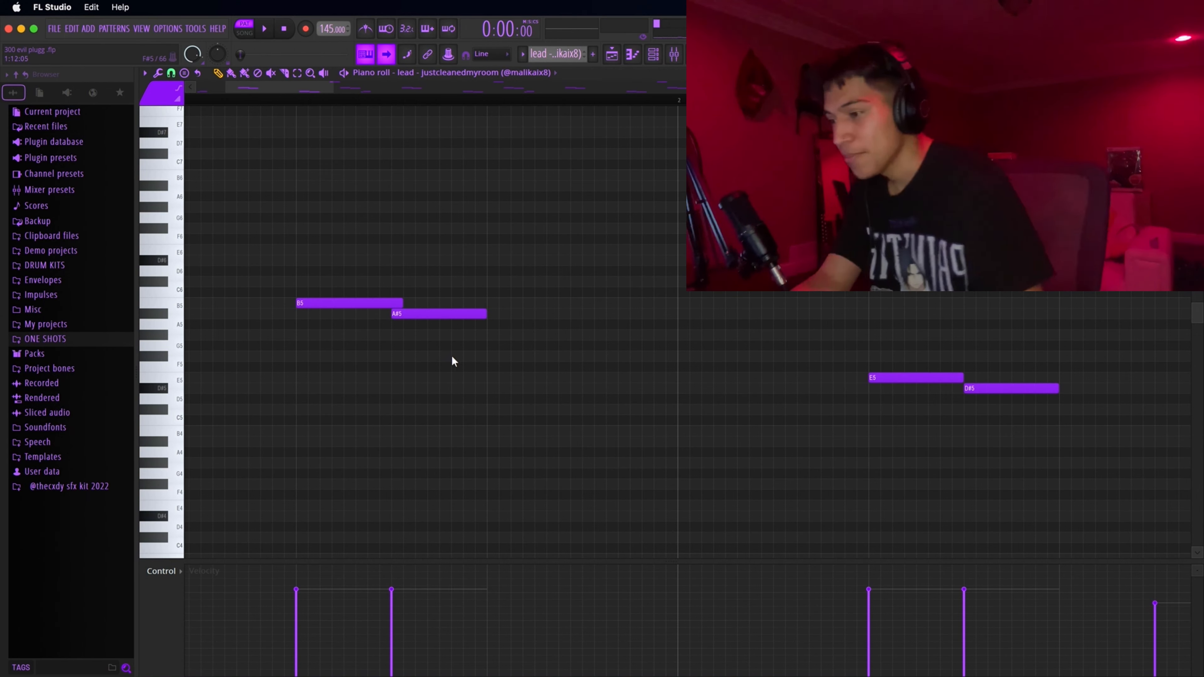
{"action": "left_click_drag", "start_coordinate": [426, 410], "coordinate": [342, 384]}
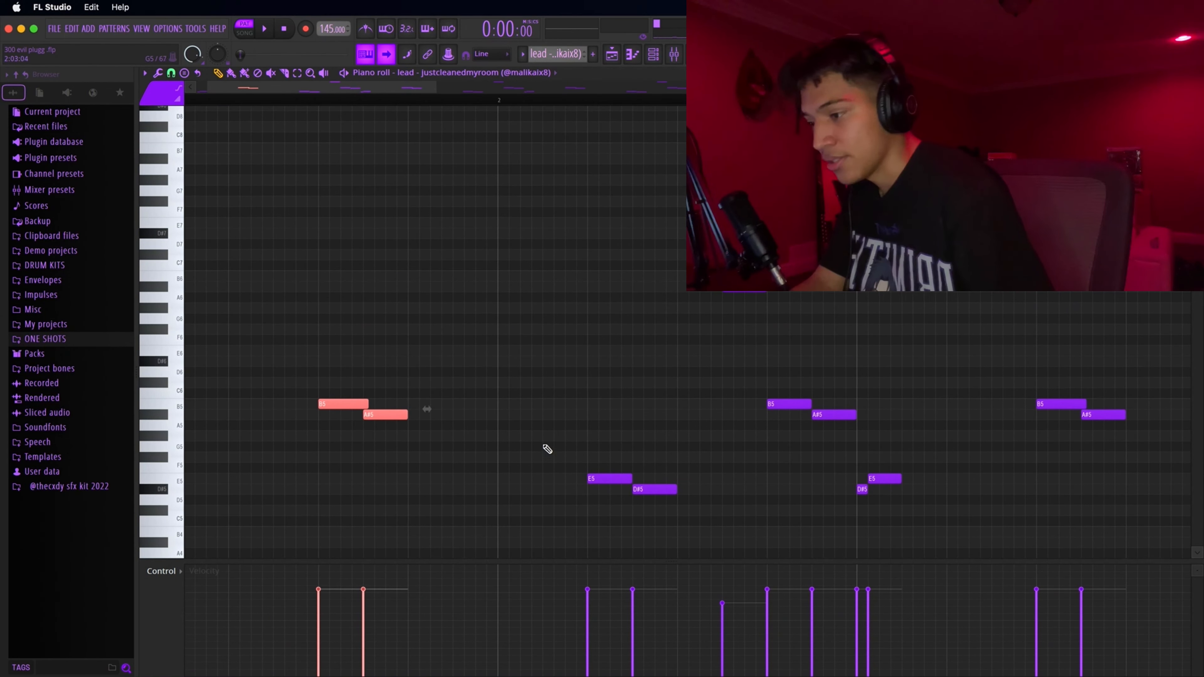
Step: Select the E5 and D#5 notes in bar 2 of the lead and compare them with the neighbouring notes
{"action": "scroll", "coordinate": [543, 447], "scroll_direction": "down", "scroll_amount": 3}
{"action": "left_click_drag", "start_coordinate": [524, 514], "coordinate": [488, 379]}
{"action": "scroll", "coordinate": [550, 496], "scroll_direction": "down", "scroll_amount": 2}
{"action": "scroll", "coordinate": [485, 434], "scroll_direction": "up", "scroll_amount": 3}
{"action": "scroll", "coordinate": [463, 430], "scroll_direction": "up", "scroll_amount": 3}
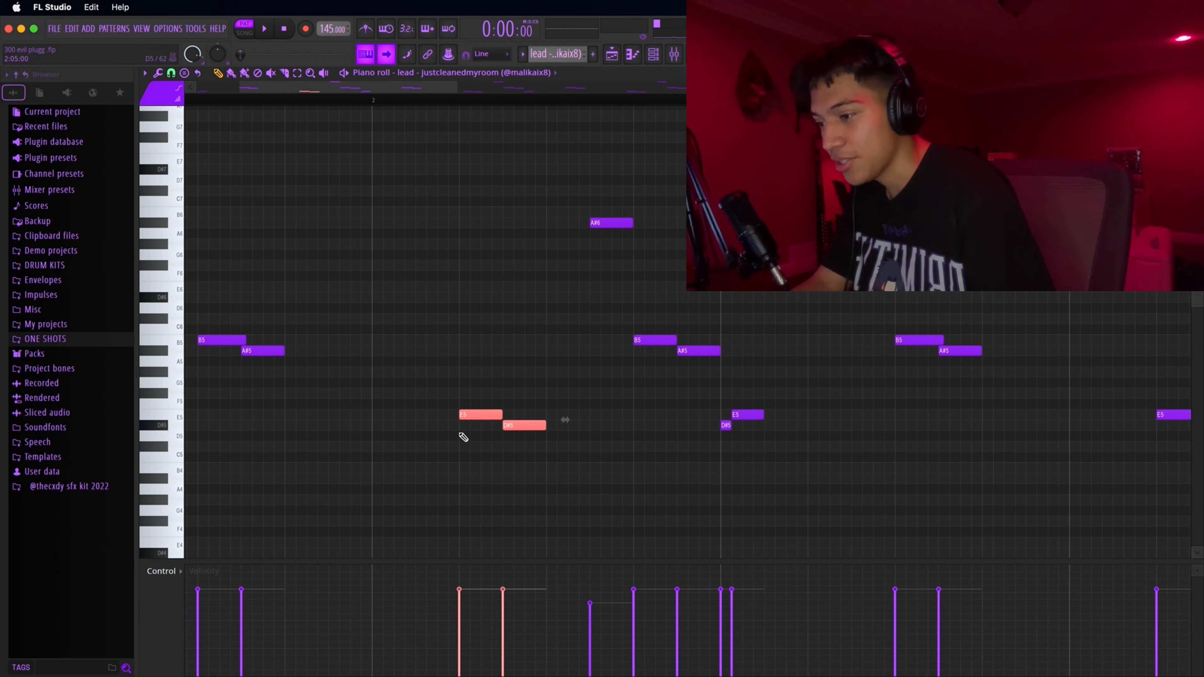
{"action": "left_click_drag", "start_coordinate": [361, 439], "coordinate": [433, 355]}
{"action": "left_click_drag", "start_coordinate": [471, 251], "coordinate": [511, 209]}
{"action": "left_click_drag", "start_coordinate": [435, 463], "coordinate": [604, 388]}
{"action": "left_click_drag", "start_coordinate": [476, 440], "coordinate": [529, 408]}
{"action": "left_click_drag", "start_coordinate": [484, 460], "coordinate": [587, 380]}
{"action": "left_click_drag", "start_coordinate": [490, 451], "coordinate": [607, 382]}
Step: Try the A#6 note in bar 2 one octave lower, returning it to its original octave
{"action": "left_click_drag", "start_coordinate": [634, 312], "coordinate": [738, 143]}
{"action": "key", "text": "ctrl+Down"}
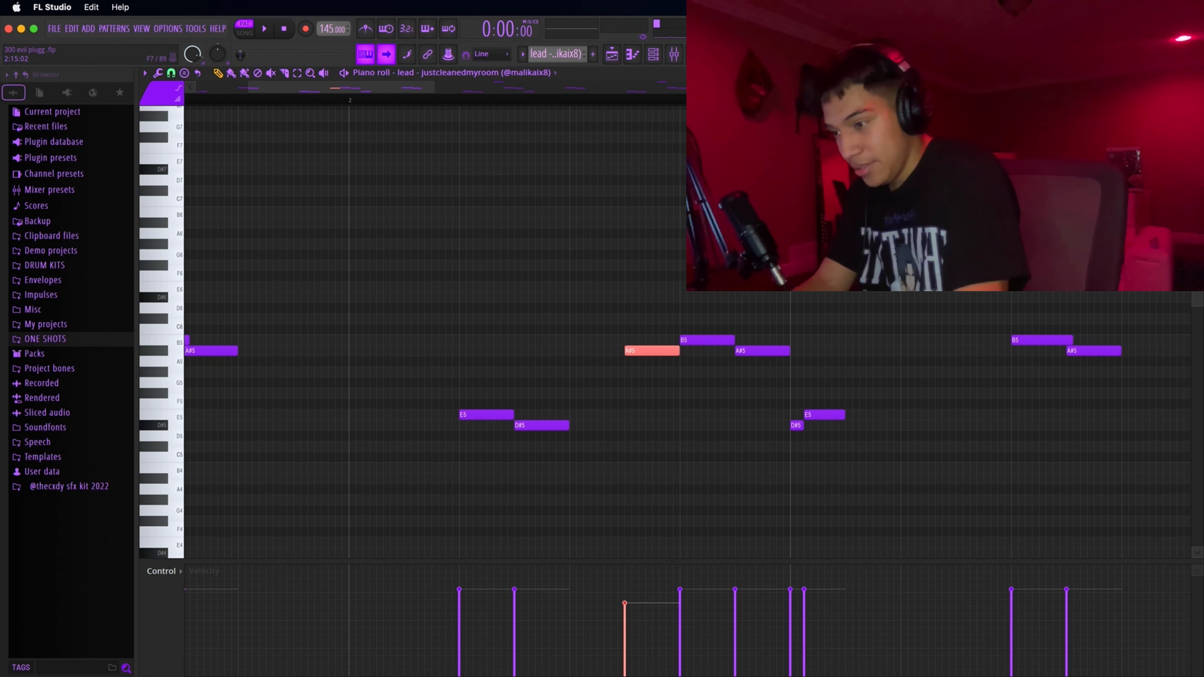
{"action": "key", "text": "ctrl+Up"}
{"action": "key", "text": "ctrl+Down"}
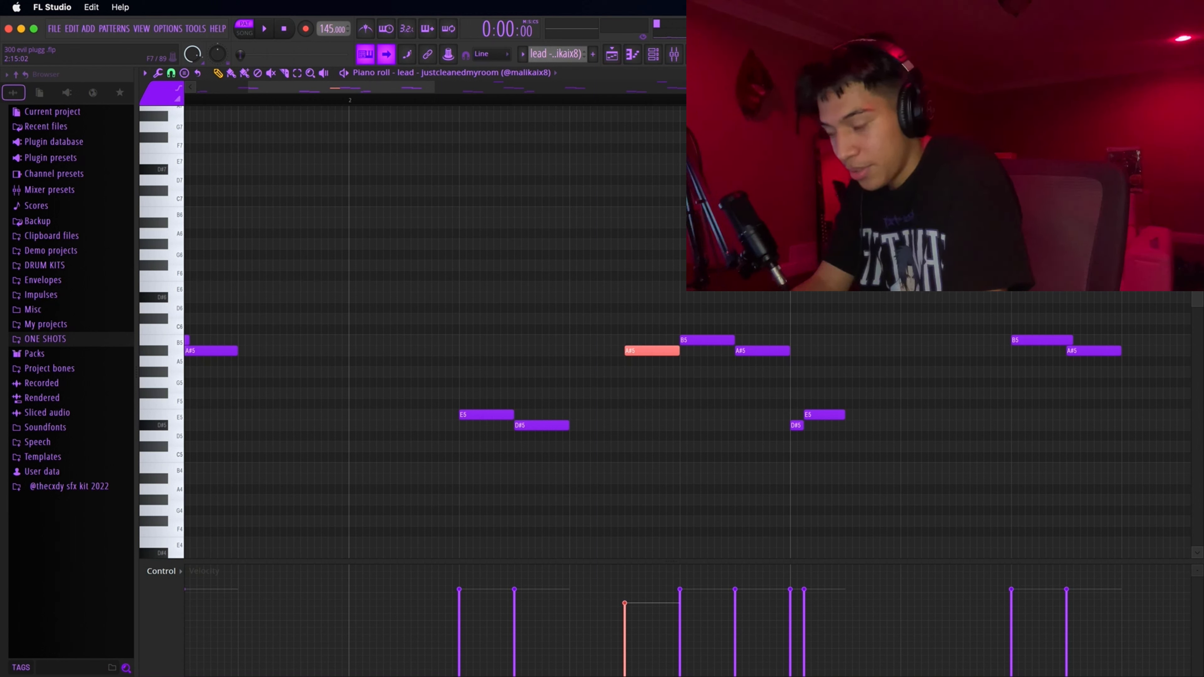
{"action": "key", "text": "ctrl+Up"}
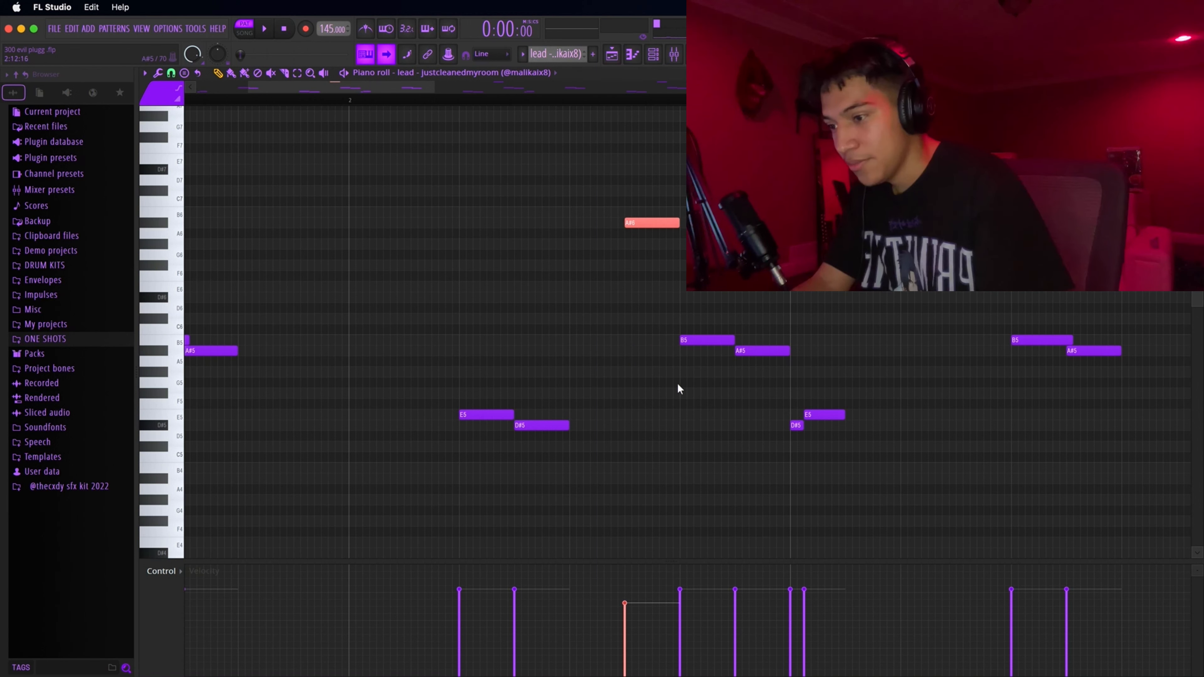
Step: Select the closing notes of bar 2, the whole two-bar lead phrase, and its repeat from bar 3 to compare them
{"action": "left_click_drag", "start_coordinate": [685, 408], "coordinate": [754, 320]}
{"action": "left_click_drag", "start_coordinate": [774, 461], "coordinate": [879, 367]}
{"action": "scroll", "coordinate": [848, 471], "scroll_direction": "down", "scroll_amount": 3}
{"action": "left_click_drag", "start_coordinate": [626, 481], "coordinate": [183, 196]}
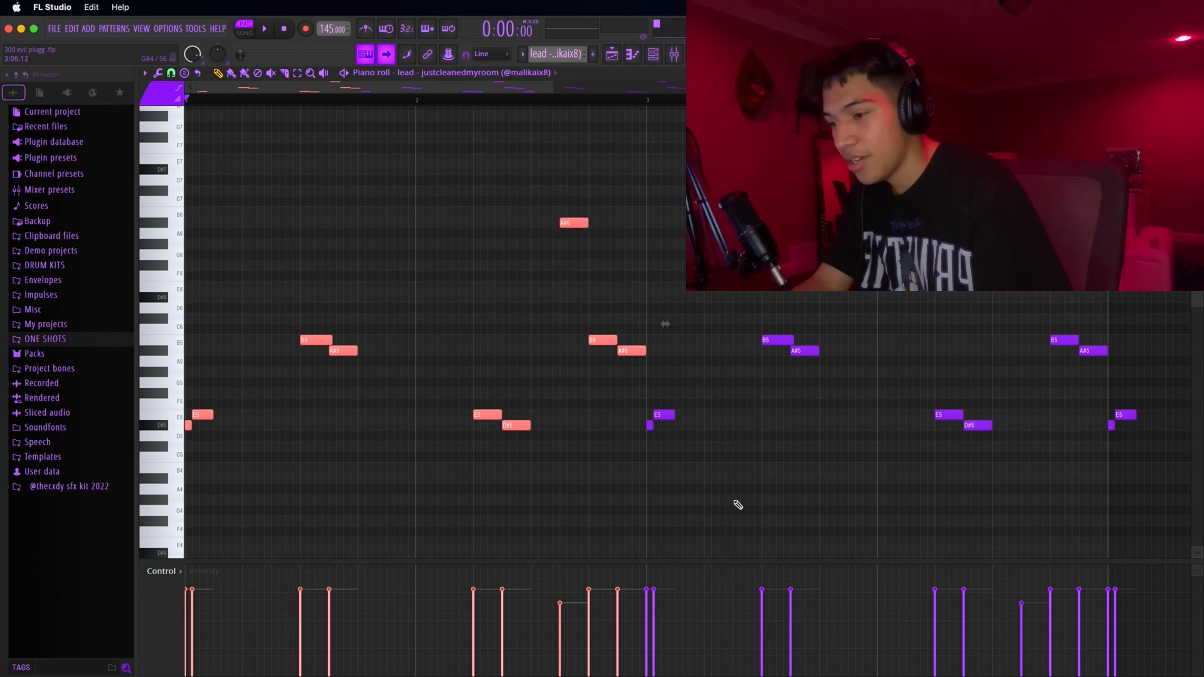
{"action": "mouse_move", "coordinate": [641, 462]}
{"action": "left_mouse_down"}
{"action": "mouse_move", "coordinate": [641, 390]}
{"action": "mouse_move", "coordinate": [1109, 186]}
{"action": "left_mouse_up"}
{"action": "left_click_drag", "start_coordinate": [1108, 186], "coordinate": [1114, 186]}
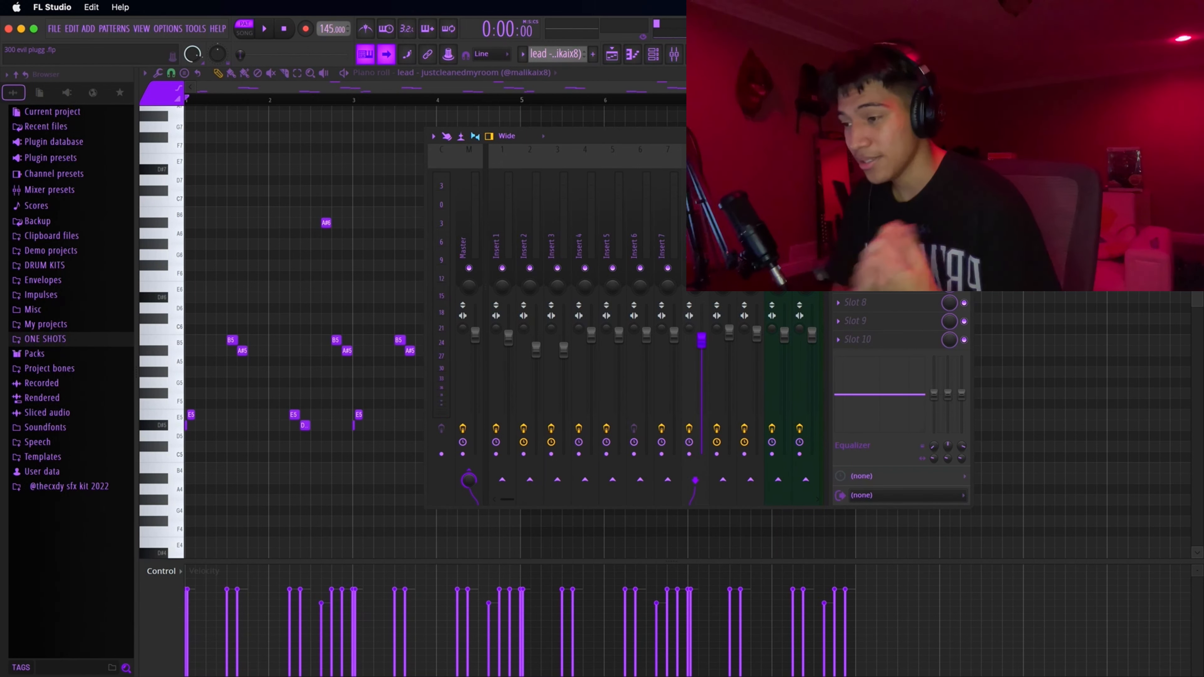
Step: Inspect the Fruity parametric EQ 2, Magic Switch and third-slot effects on mixer Insert 8
{"action": "left_click", "coordinate": [872, 173]}
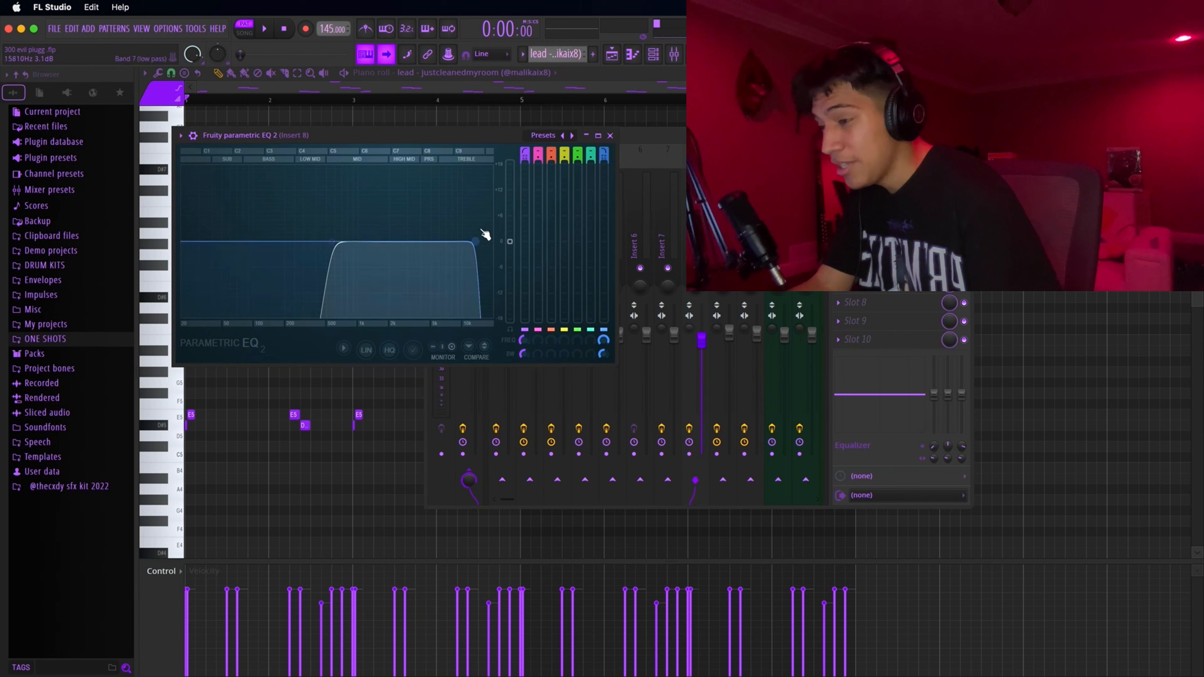
{"action": "left_click", "coordinate": [610, 135]}
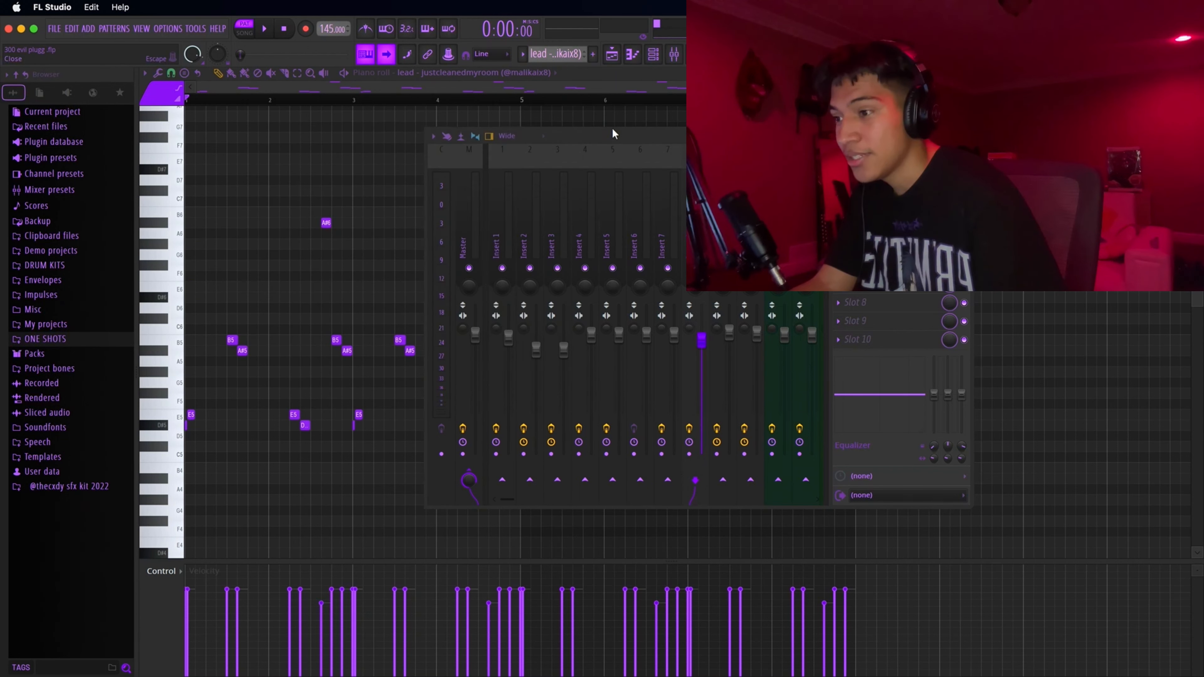
{"action": "left_click", "coordinate": [872, 191]}
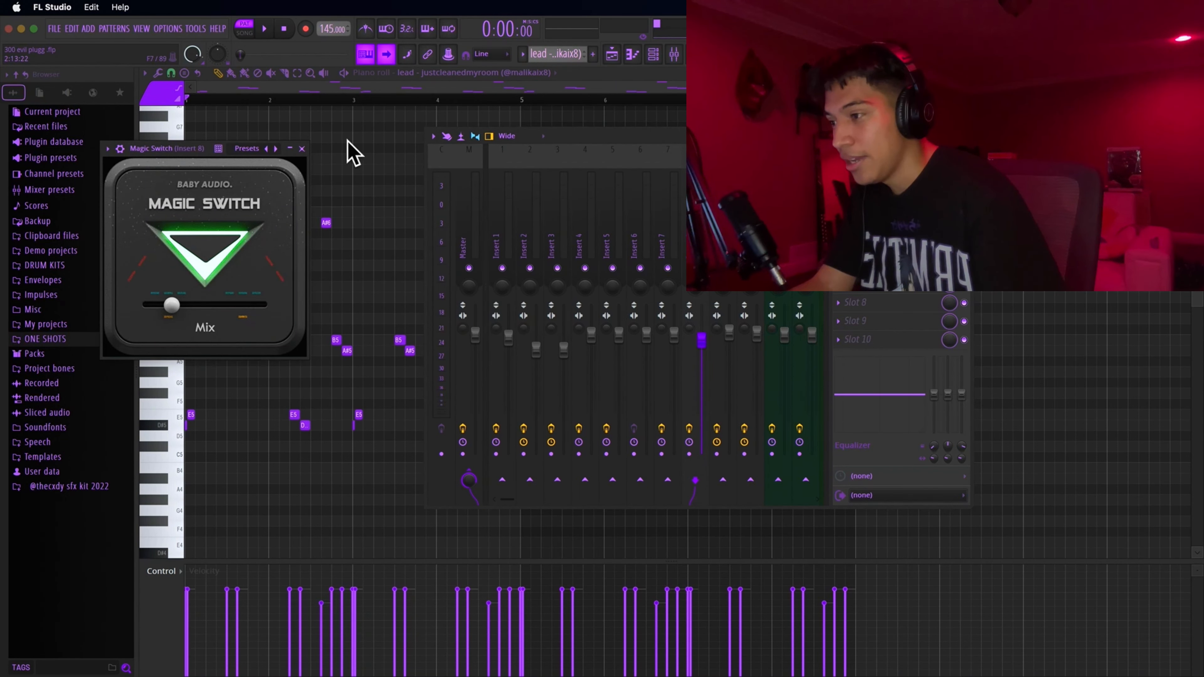
{"action": "left_click", "coordinate": [302, 149]}
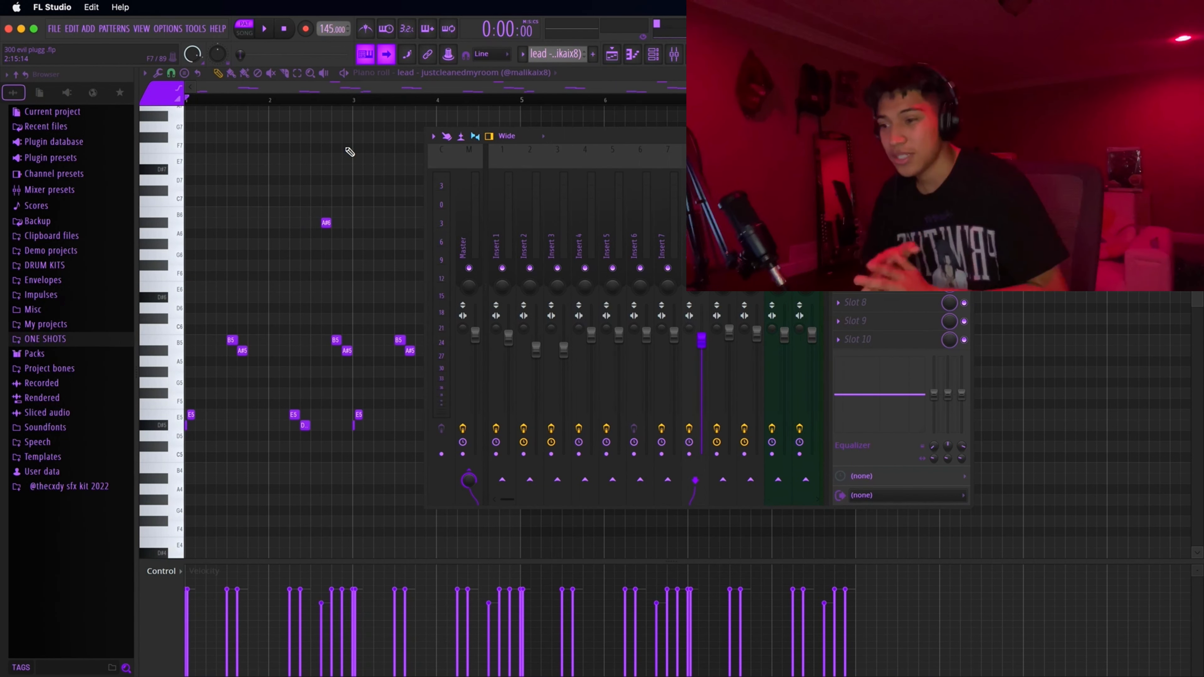
{"action": "left_click", "coordinate": [862, 210]}
{"action": "left_click", "coordinate": [242, 199]}
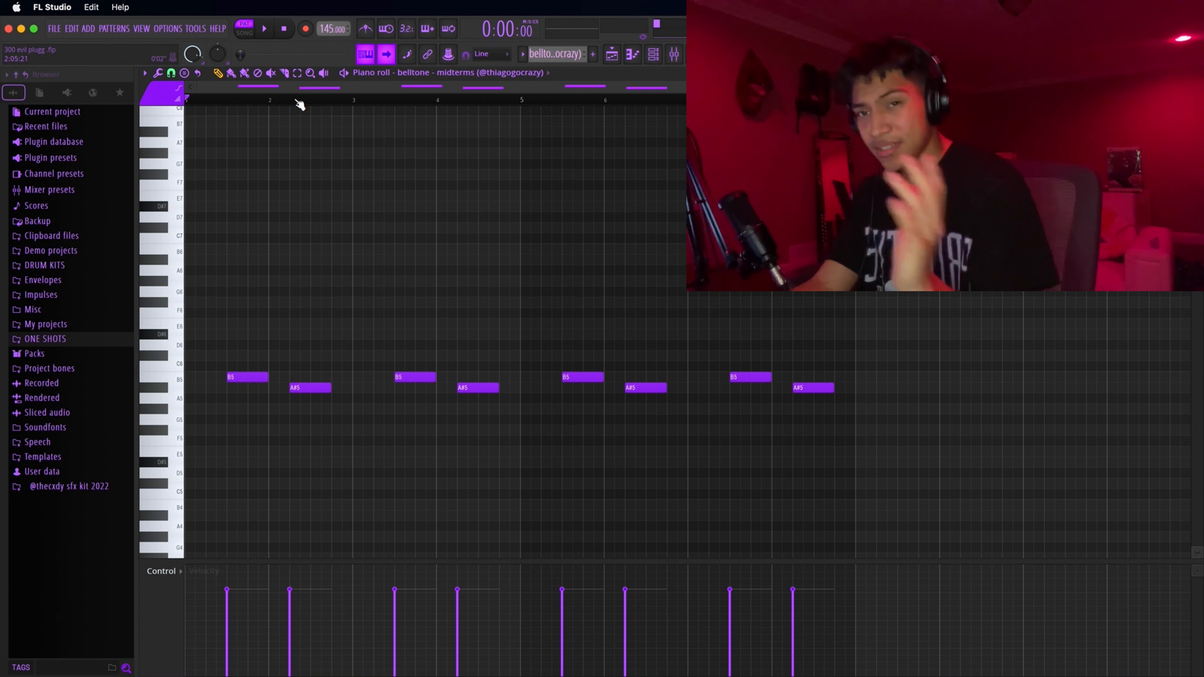
Step: Play the belltone melody and select its B5 and A#5 notes one by one to examine the repeating two-note phrase
{"action": "key", "text": "space"}
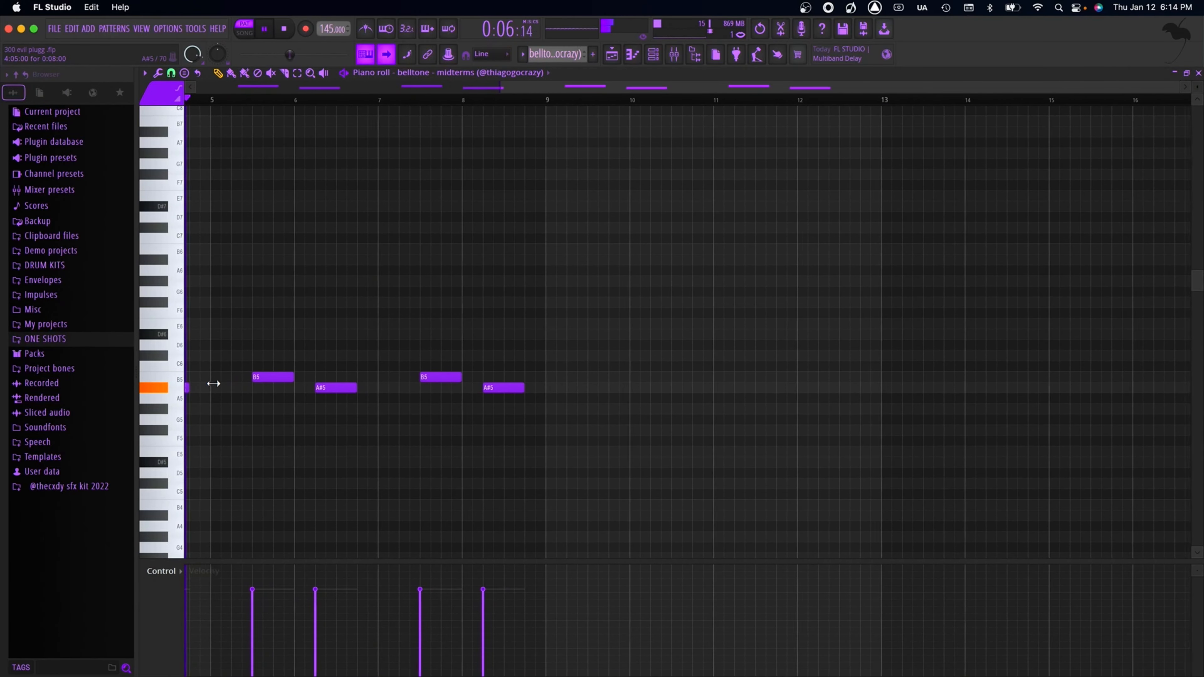
{"action": "key", "text": "space"}
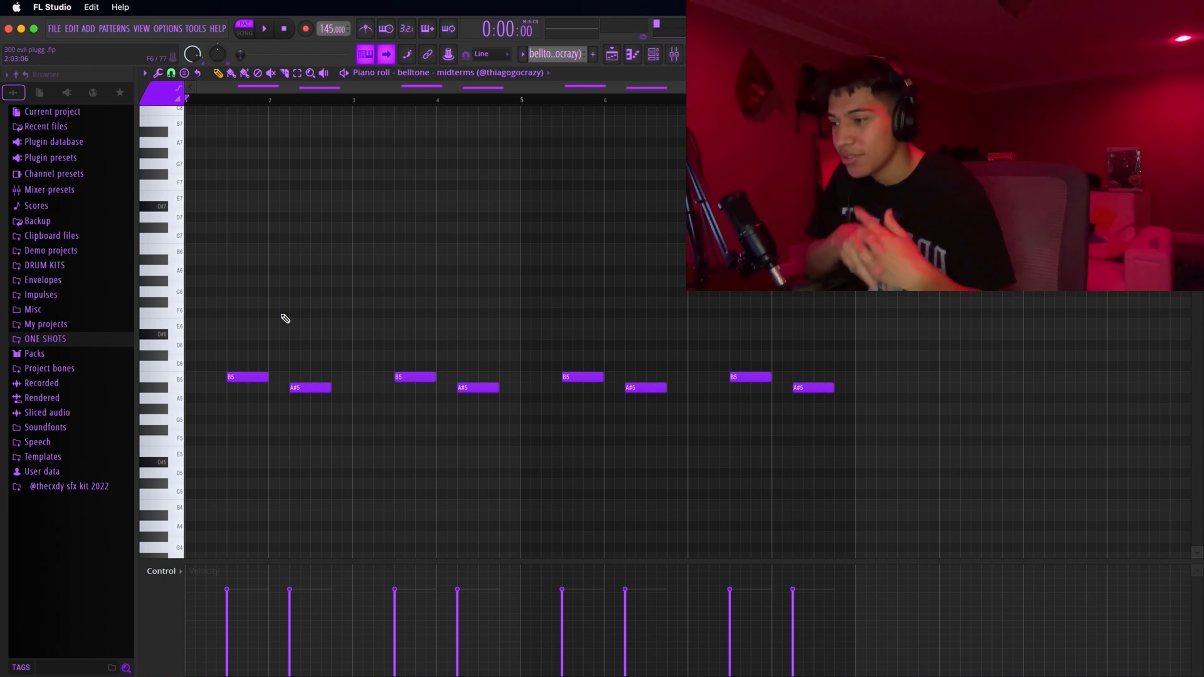
{"action": "scroll", "coordinate": [220, 411], "scroll_direction": "up", "scroll_amount": 5}
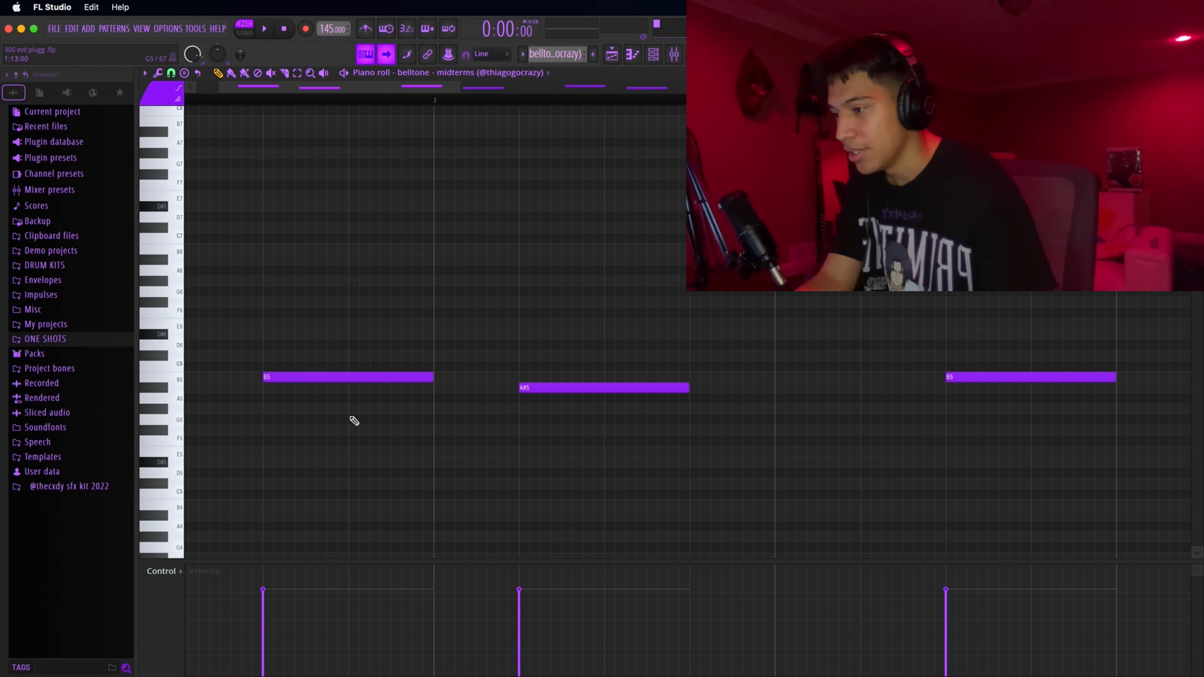
{"action": "left_click_drag", "start_coordinate": [335, 433], "coordinate": [391, 289]}
{"action": "scroll", "coordinate": [221, 435], "scroll_direction": "down", "scroll_amount": 4}
{"action": "scroll", "coordinate": [194, 381], "scroll_direction": "up", "scroll_amount": 4}
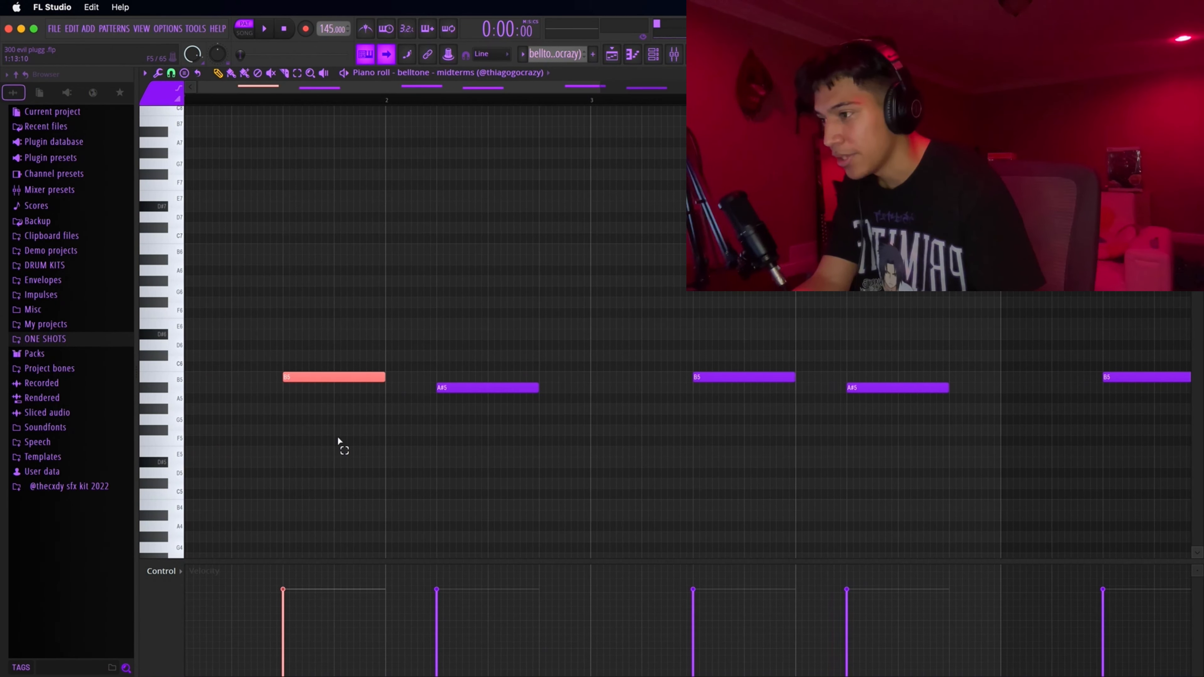
{"action": "left_click_drag", "start_coordinate": [335, 440], "coordinate": [386, 269]}
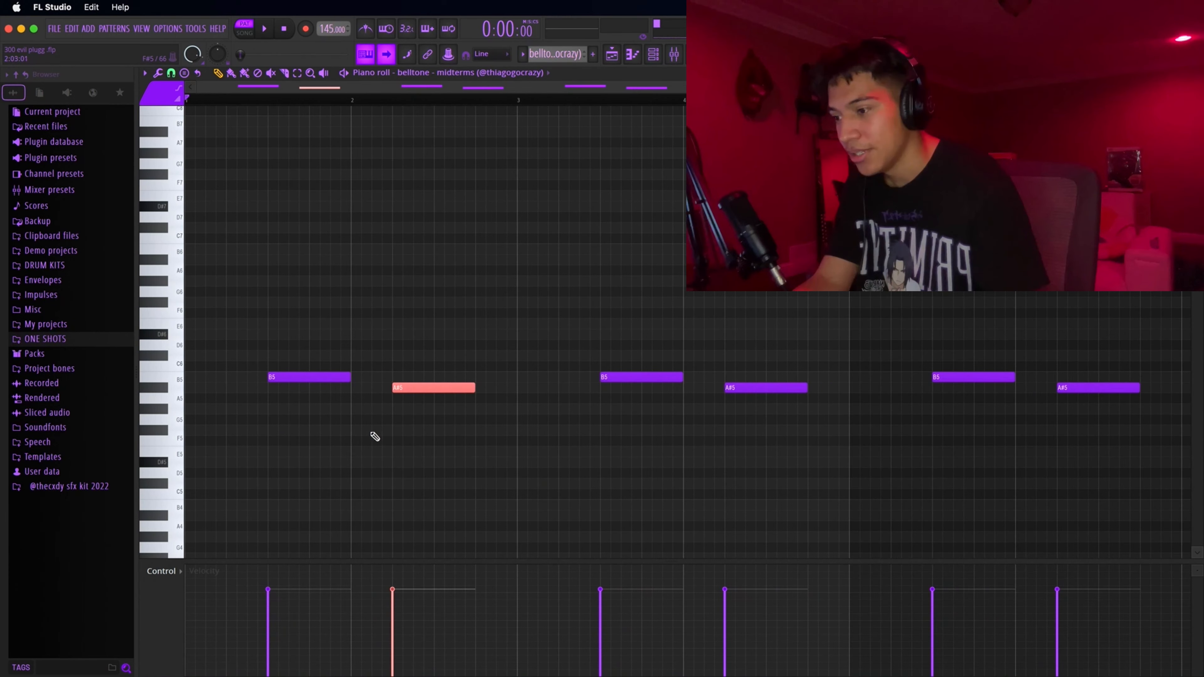
{"action": "left_click_drag", "start_coordinate": [373, 434], "coordinate": [451, 301]}
{"action": "left_click_drag", "start_coordinate": [485, 468], "coordinate": [635, 337]}
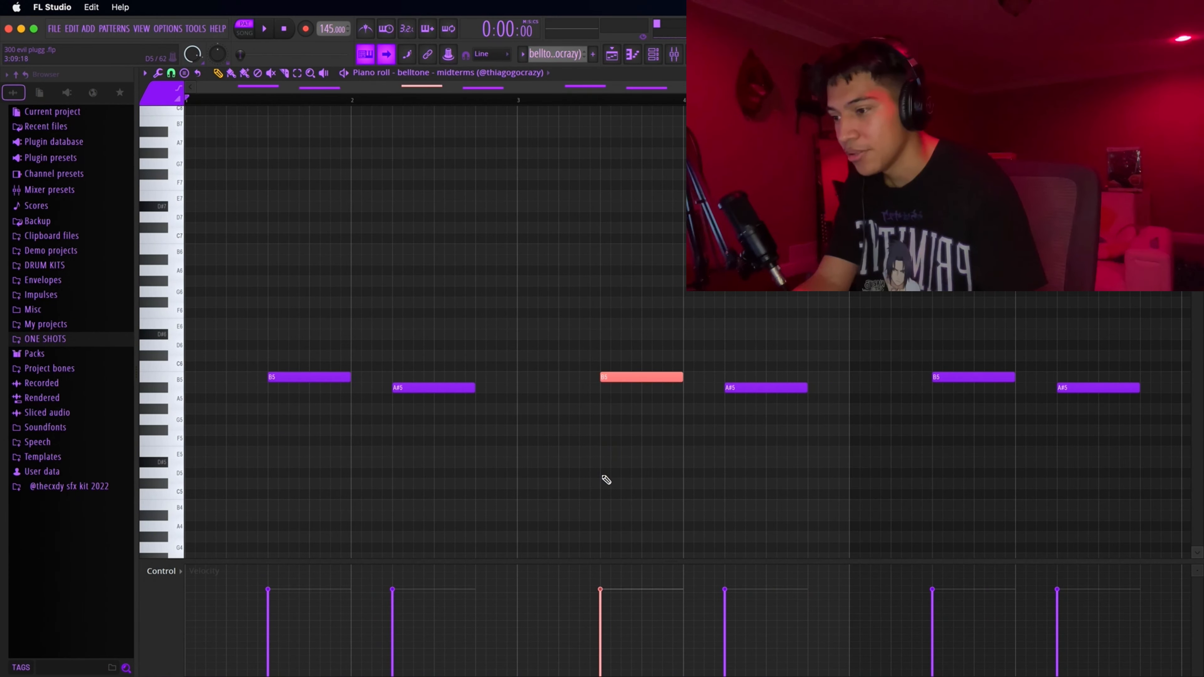
{"action": "scroll", "coordinate": [600, 483], "scroll_direction": "down", "scroll_amount": 2}
{"action": "left_click", "coordinate": [589, 487], "text": "super"}
{"action": "scroll", "coordinate": [593, 491], "scroll_direction": "down", "scroll_amount": 1}
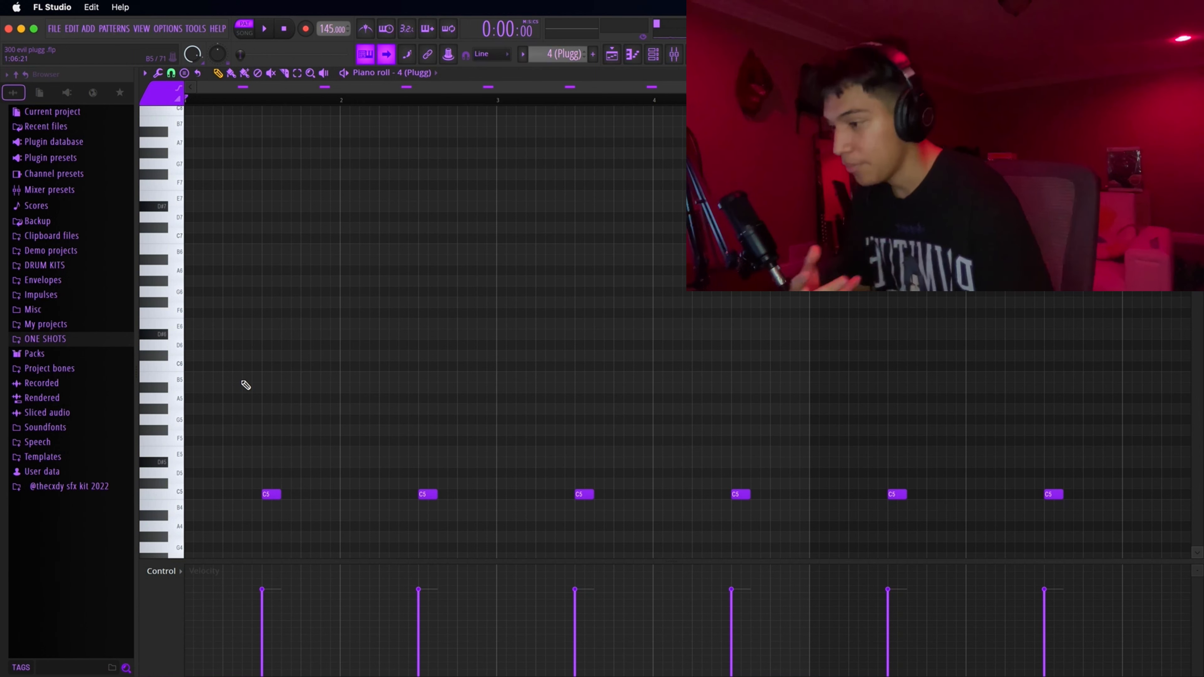
Step: Inspect the sampler settings of the 4 (Plugg) channel and play its C5 pattern
{"action": "left_click", "coordinate": [632, 53]}
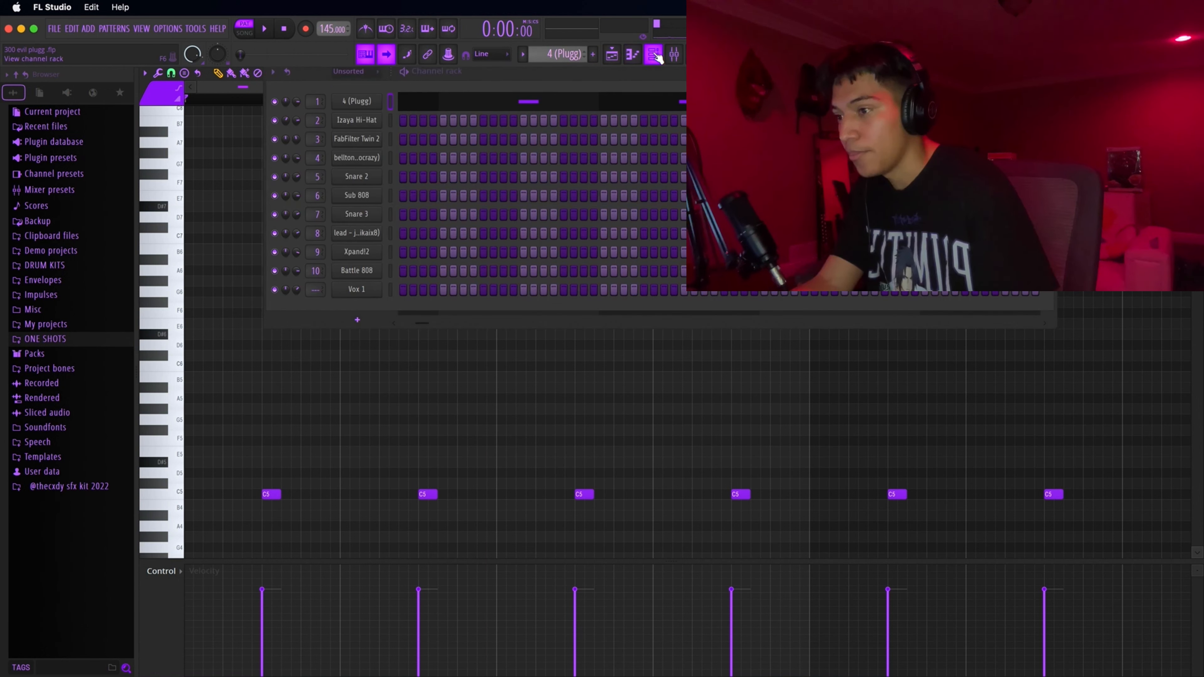
{"action": "left_click", "coordinate": [358, 102]}
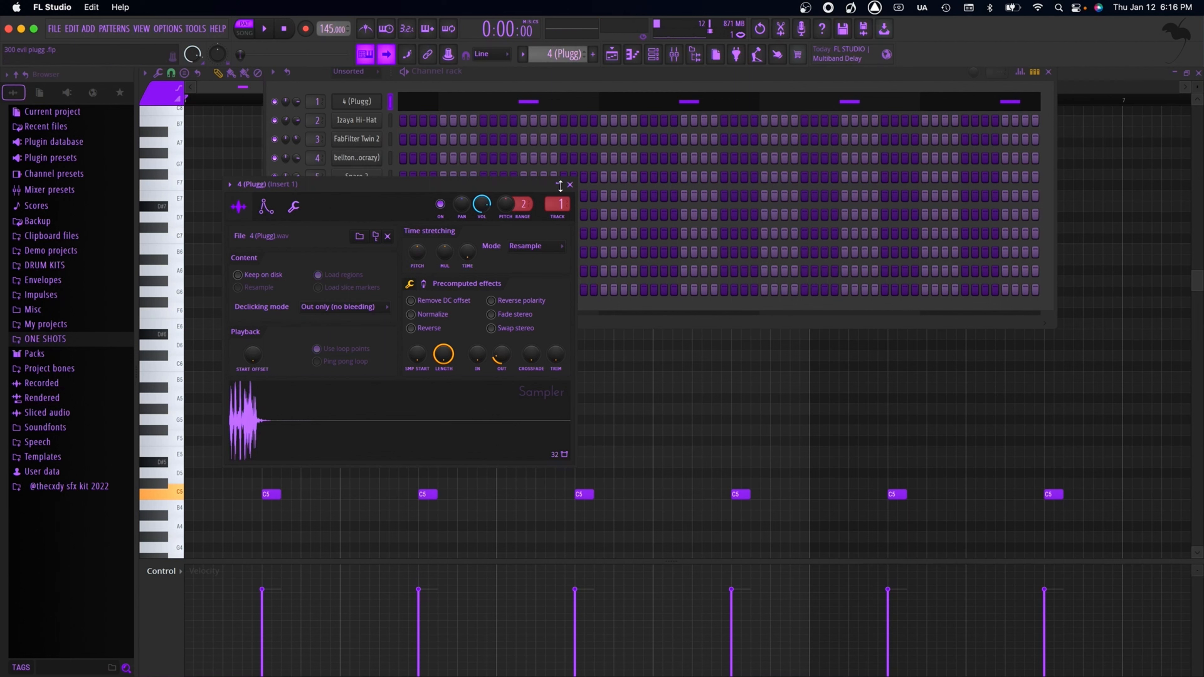
{"action": "left_click", "coordinate": [571, 185]}
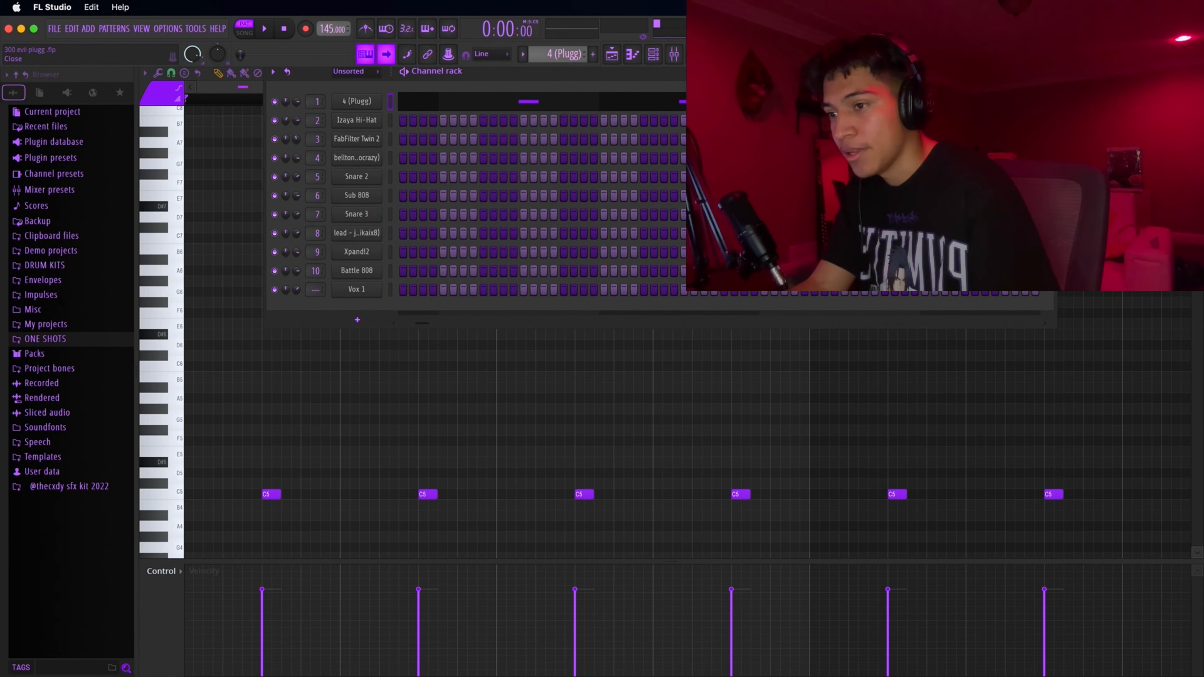
{"action": "left_click", "coordinate": [1049, 72]}
{"action": "key", "text": "space"}
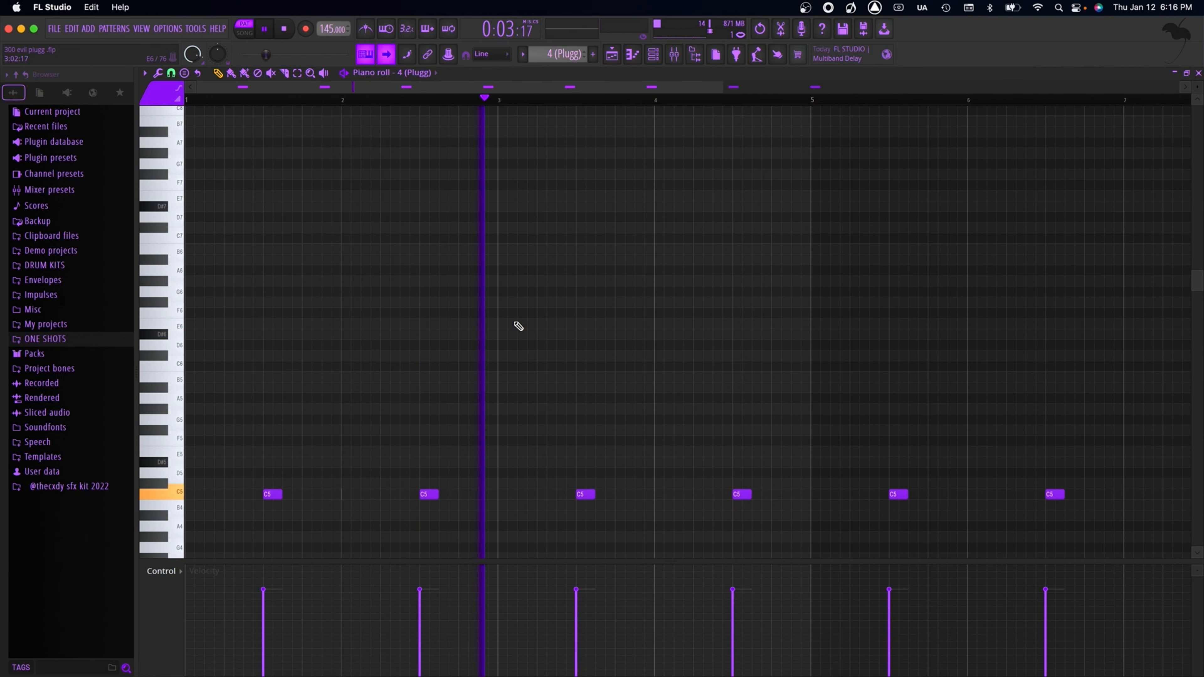
{"action": "key", "text": "space"}
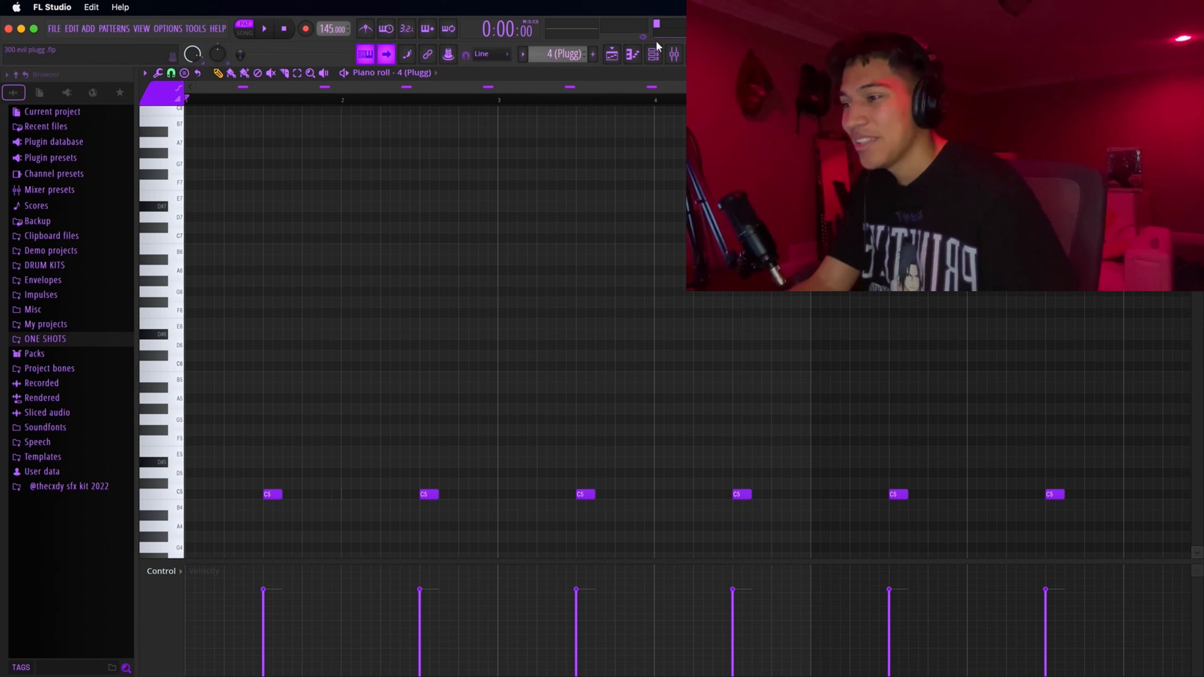
Step: Open the Izaya Hi-Hat notes and select C5 hits in bar 1 and the A#4 roll starting bar 2 to examine them
{"action": "left_click", "coordinate": [654, 54]}
{"action": "left_click", "coordinate": [441, 116]}
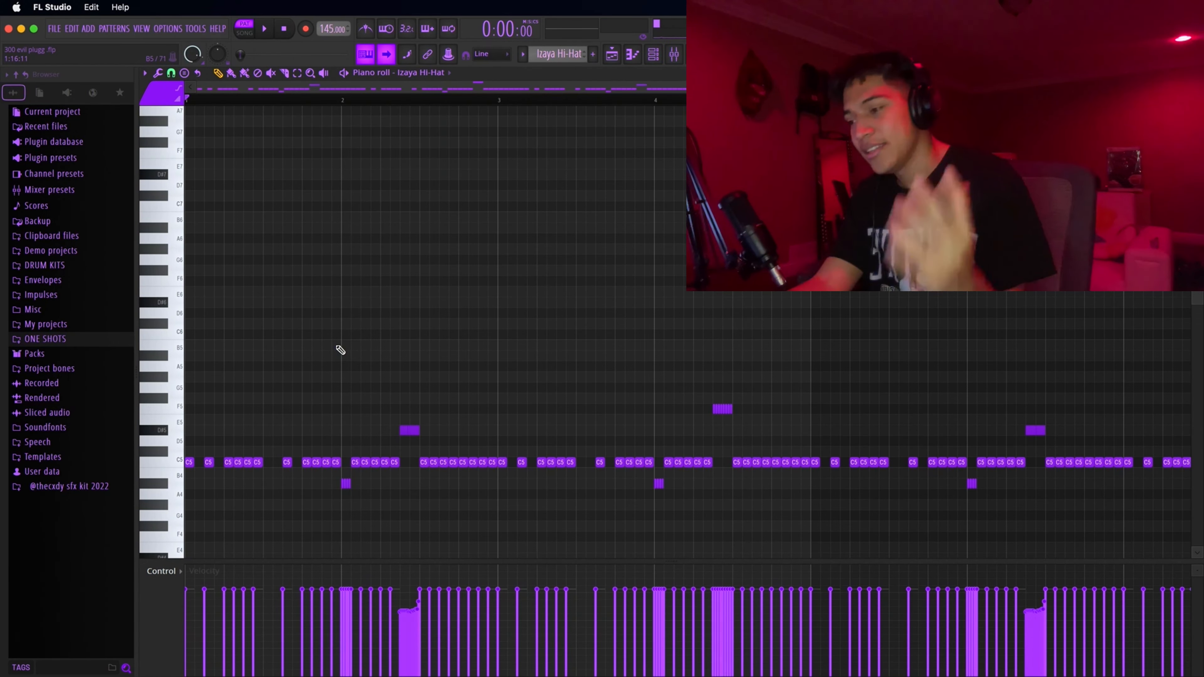
{"action": "scroll", "coordinate": [203, 469], "scroll_direction": "up", "scroll_amount": 5}
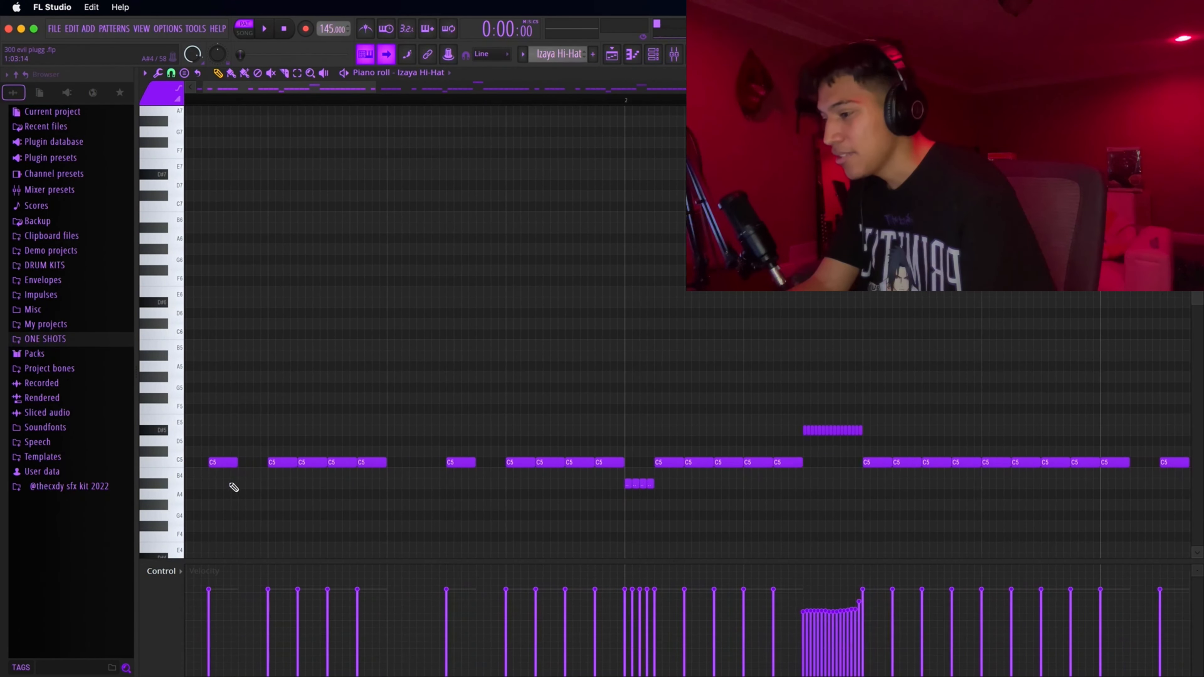
{"action": "left_click_drag", "start_coordinate": [216, 496], "coordinate": [203, 457]}
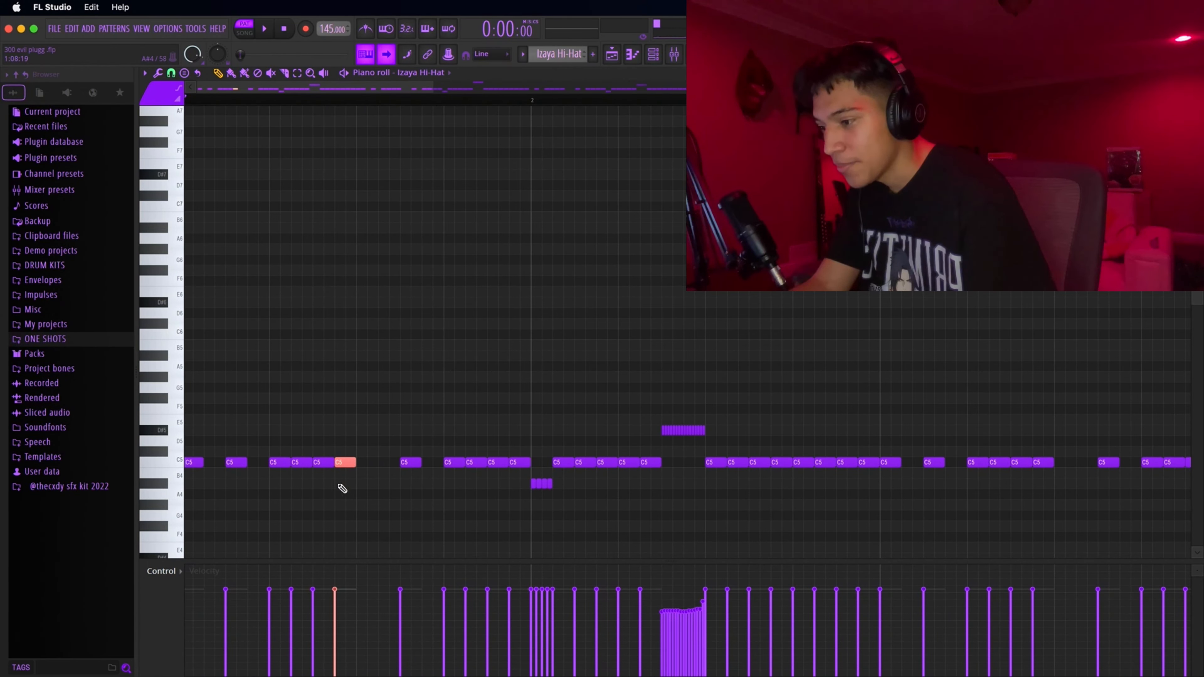
{"action": "left_click_drag", "start_coordinate": [522, 498], "coordinate": [564, 486]}
{"action": "scroll", "coordinate": [564, 486], "scroll_direction": "up", "scroll_amount": 3}
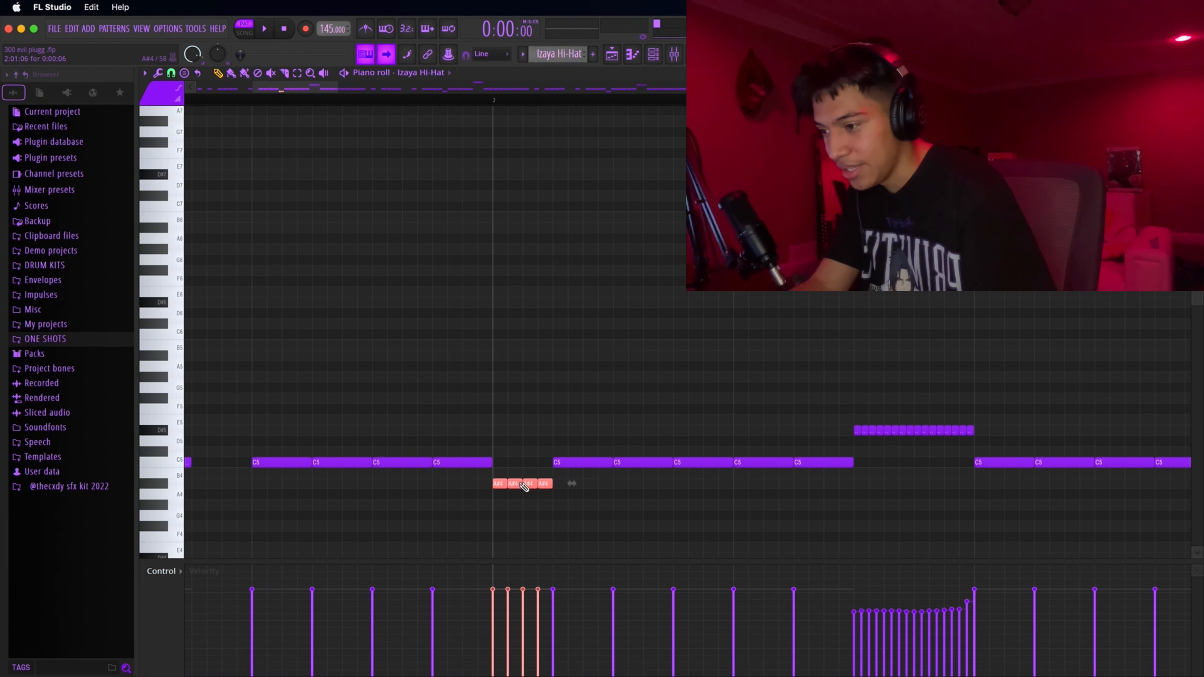
Step: Try a short C5 hi-hat note above the A#4 roll at the start of bar 2
{"action": "left_click", "coordinate": [490, 462]}
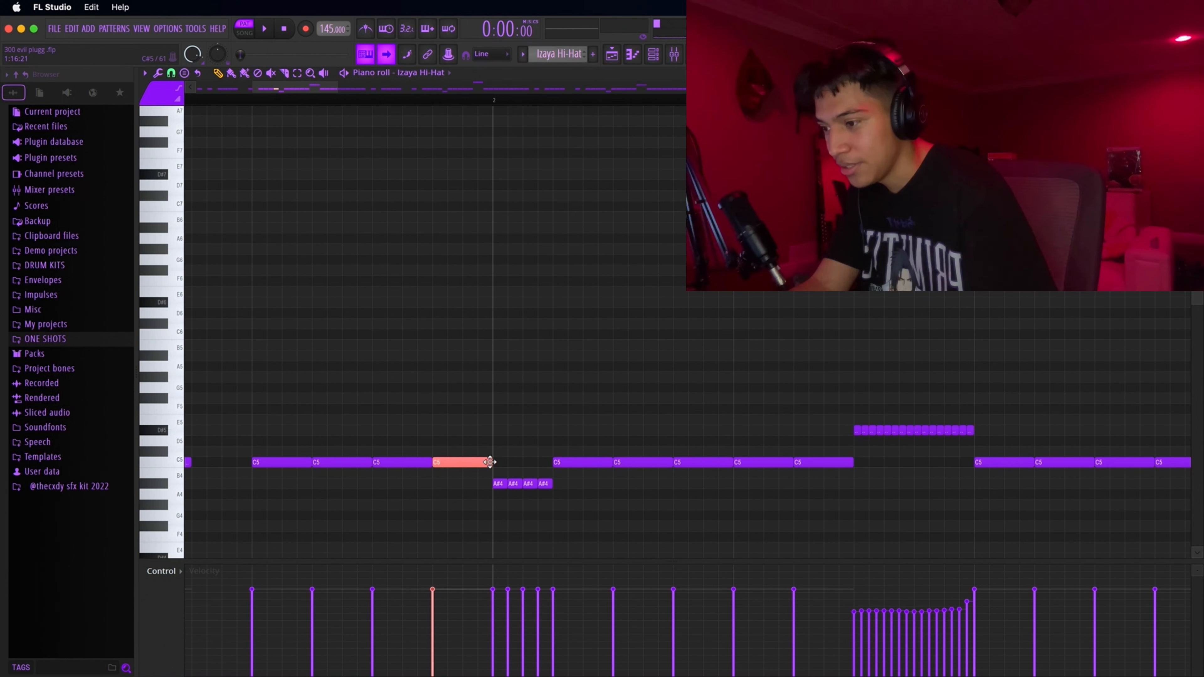
{"action": "key", "text": "ctrl+b"}
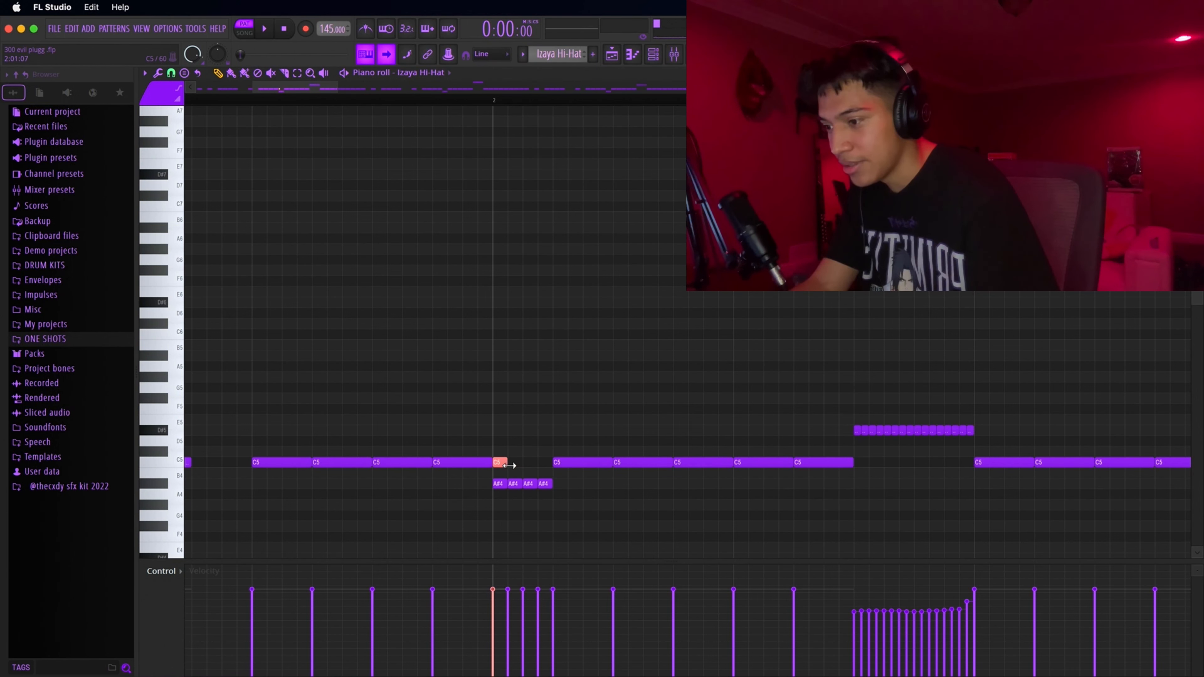
{"action": "scroll", "coordinate": [817, 521], "scroll_direction": "down", "scroll_amount": 5}
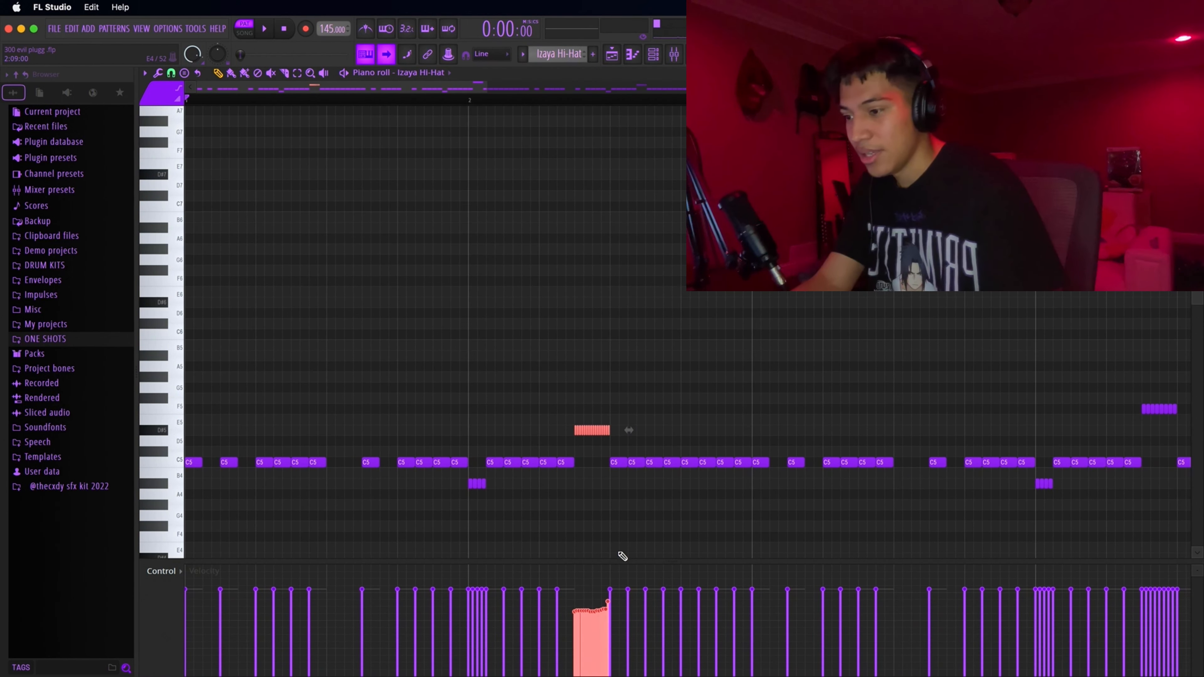
Step: Select the first two bars of the hi-hat pattern and compare them with the repeated phrase in the following bars
{"action": "scroll", "coordinate": [706, 533], "scroll_direction": "down", "scroll_amount": 3}
{"action": "left_click_drag", "start_coordinate": [713, 434], "coordinate": [190, 176]}
{"action": "scroll", "coordinate": [650, 350], "scroll_direction": "down", "scroll_amount": 3}
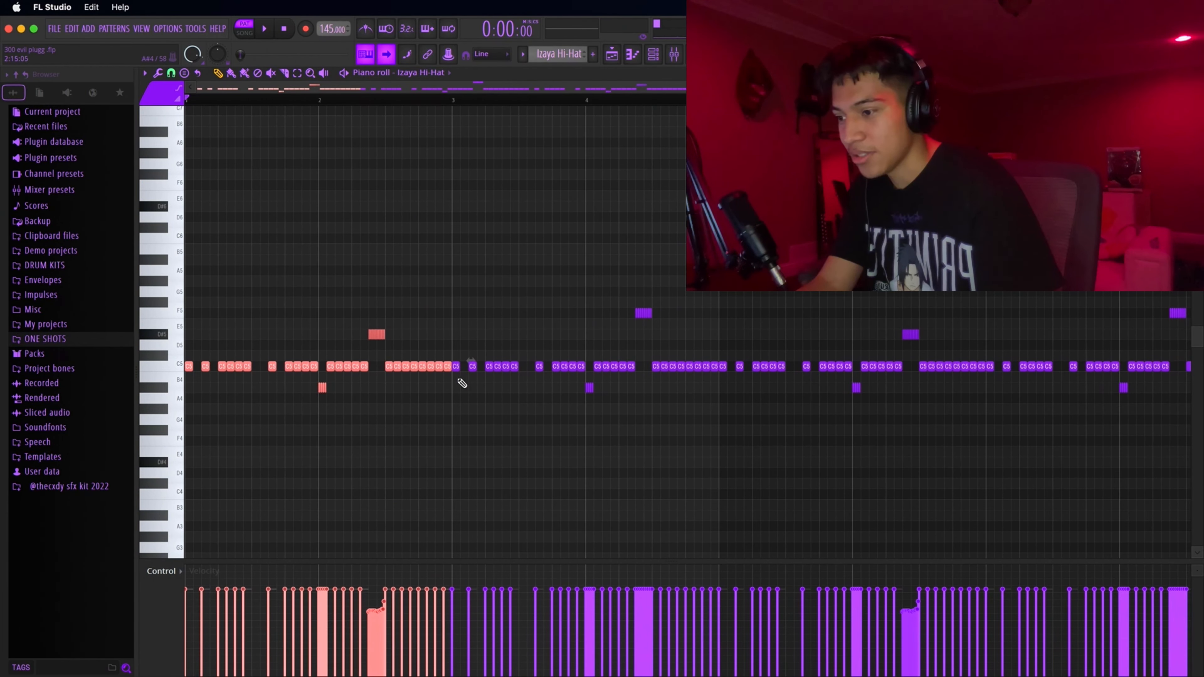
{"action": "left_click_drag", "start_coordinate": [504, 299], "coordinate": [722, 394]}
{"action": "left_click_drag", "start_coordinate": [680, 313], "coordinate": [922, 395]}
{"action": "key", "text": "ctrl+d"}
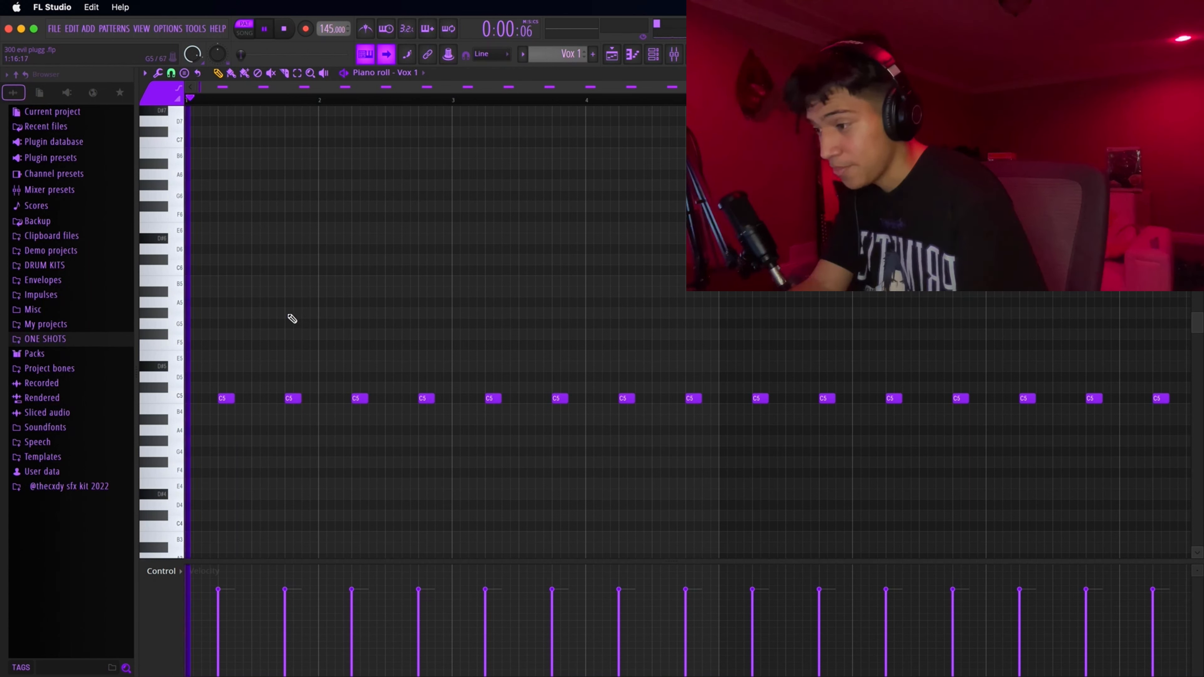
Step: Examine the first C5 hits of the Vox 1 pattern by selecting them, and go over the Snare 3 pattern
{"action": "key", "text": "space"}
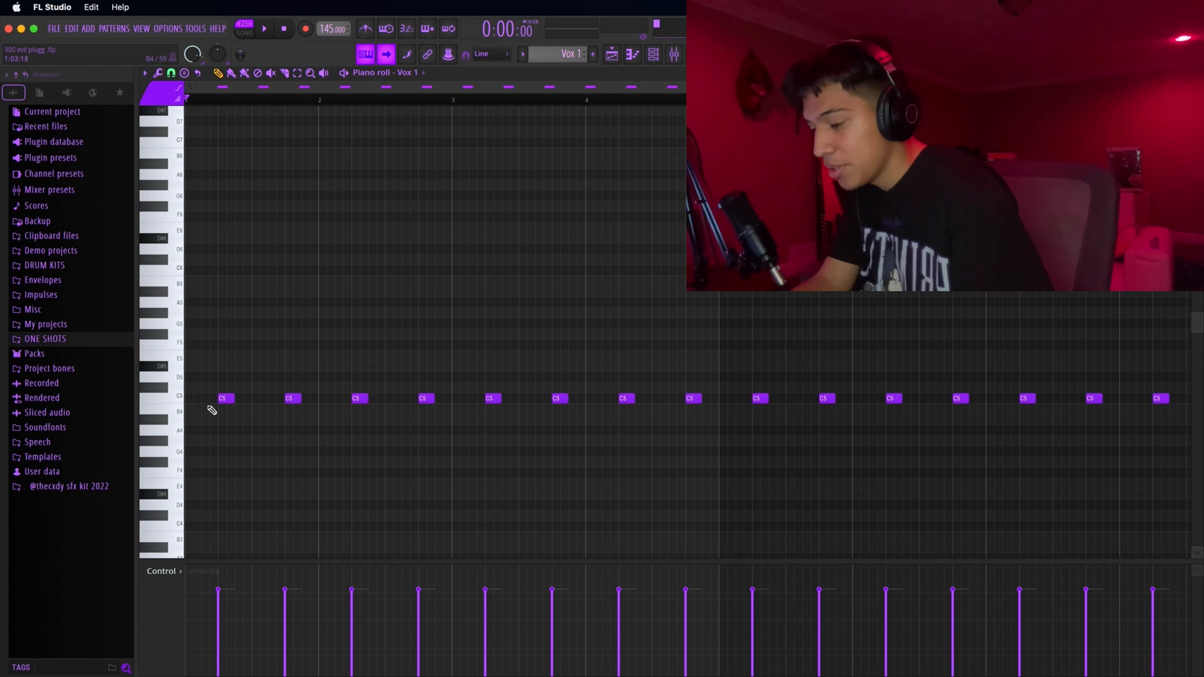
{"action": "scroll", "coordinate": [211, 411], "scroll_direction": "up", "scroll_amount": 4}
{"action": "scroll", "coordinate": [211, 409], "scroll_direction": "up", "scroll_amount": 3}
{"action": "left_click_drag", "start_coordinate": [204, 463], "coordinate": [268, 332]}
{"action": "left_click_drag", "start_coordinate": [264, 453], "coordinate": [214, 400]}
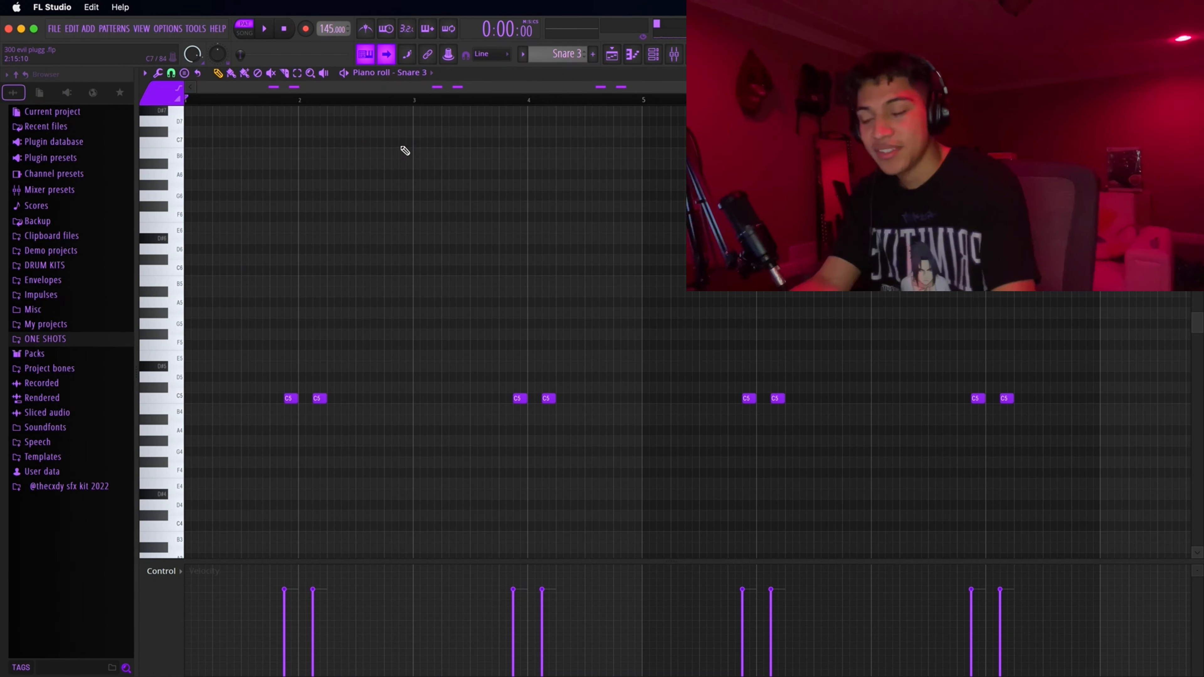
{"action": "left_click", "coordinate": [240, 100]}
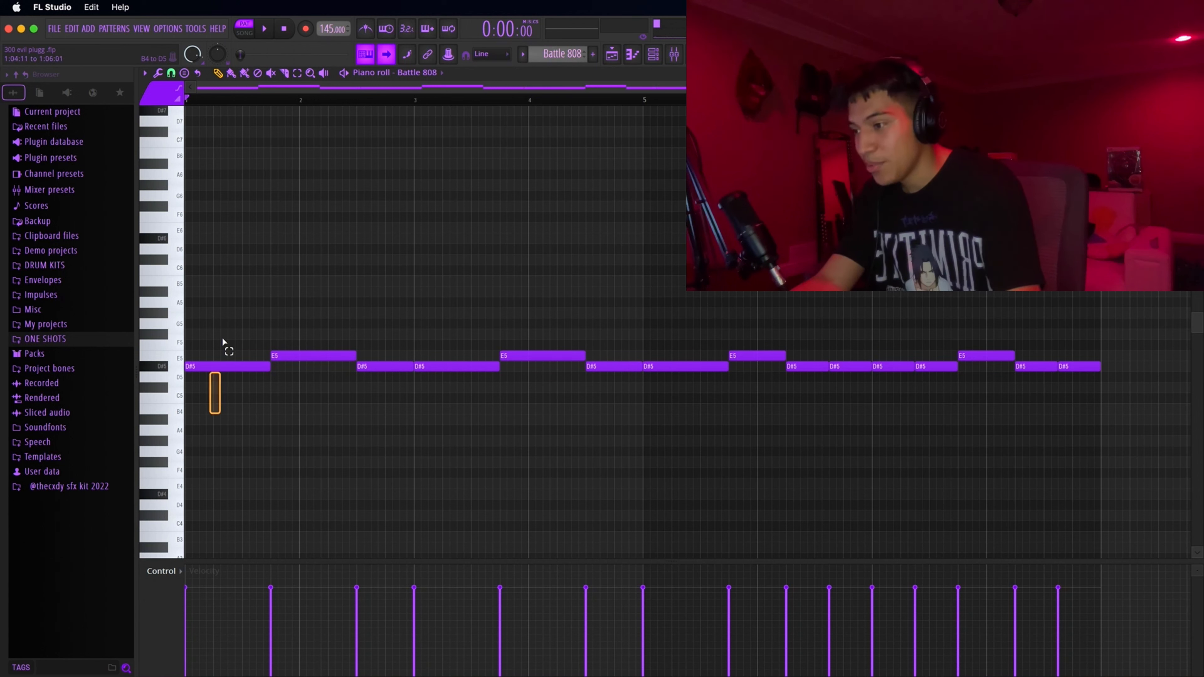
Step: Select the opening D#5 and E5 notes of the Battle 808 pattern and its closing D#5 notes to examine the bassline
{"action": "left_click_drag", "start_coordinate": [223, 339], "coordinate": [251, 332]}
{"action": "left_click_drag", "start_coordinate": [218, 430], "coordinate": [343, 320]}
{"action": "left_click_drag", "start_coordinate": [222, 410], "coordinate": [381, 321]}
{"action": "left_click_drag", "start_coordinate": [226, 403], "coordinate": [380, 316]}
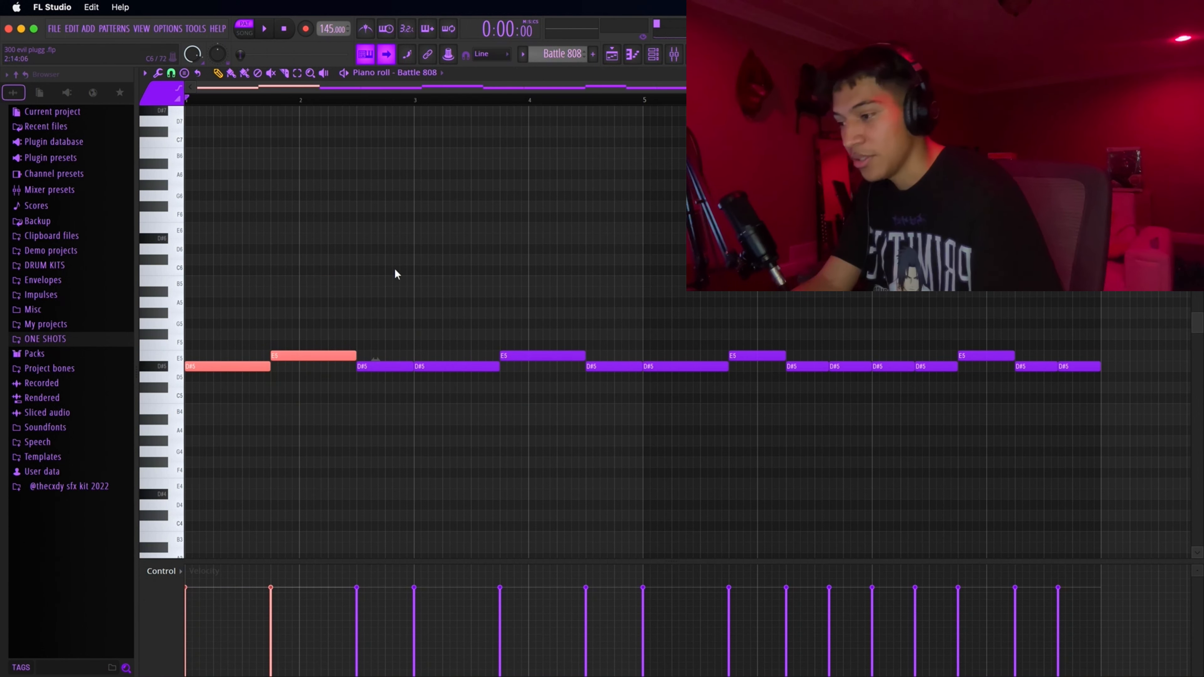
{"action": "left_click_drag", "start_coordinate": [806, 411], "coordinate": [944, 356]}
{"action": "left_click_drag", "start_coordinate": [969, 417], "coordinate": [1105, 360]}
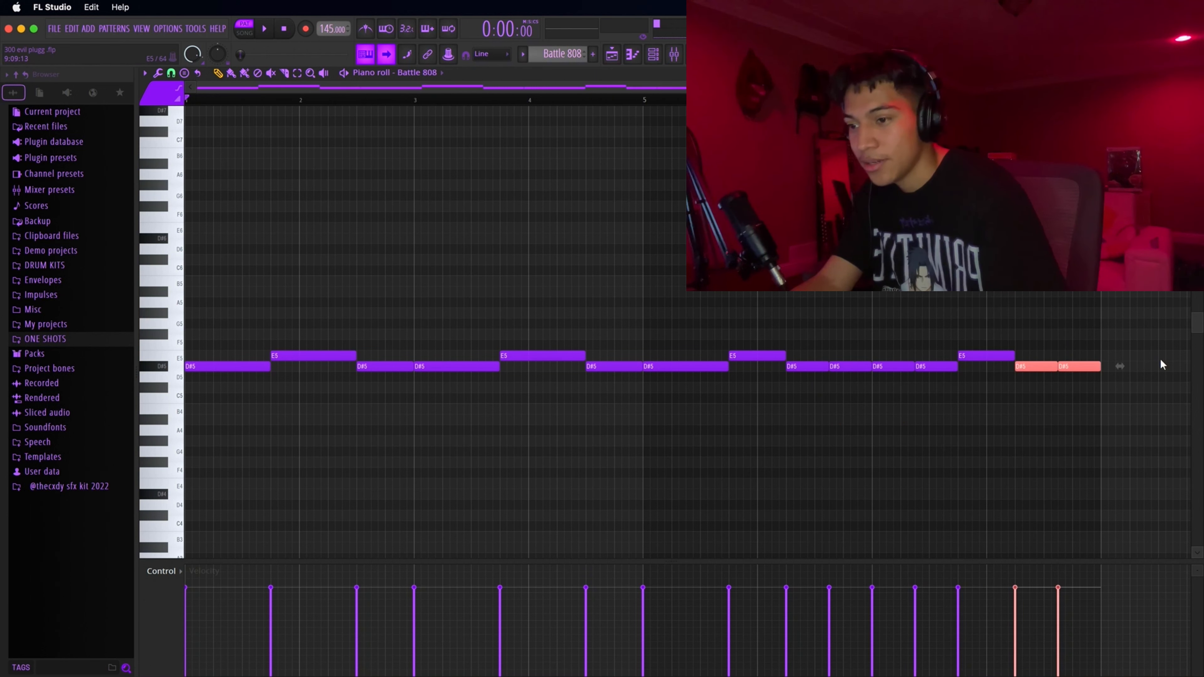
{"action": "left_click_drag", "start_coordinate": [1082, 402], "coordinate": [1089, 358]}
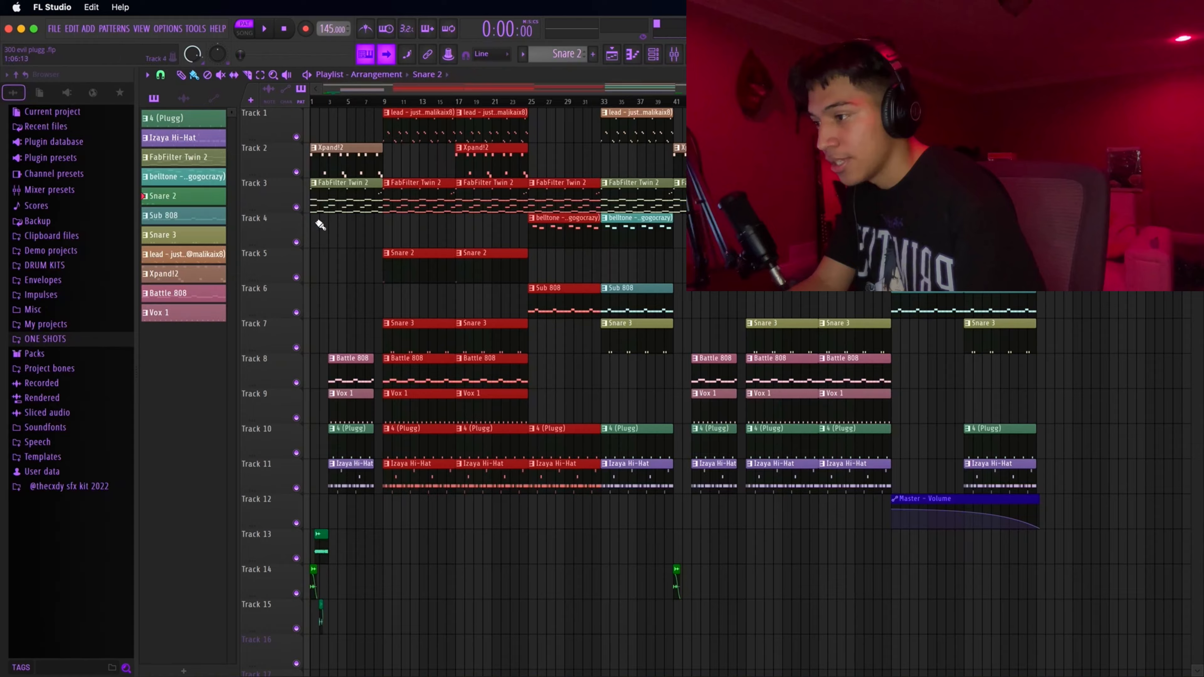
Step: Play the arrangement from around bar 8 to hear the transition out of the intro
{"action": "scroll", "coordinate": [317, 223], "scroll_direction": "up", "scroll_amount": 4}
{"action": "left_click", "coordinate": [453, 101]}
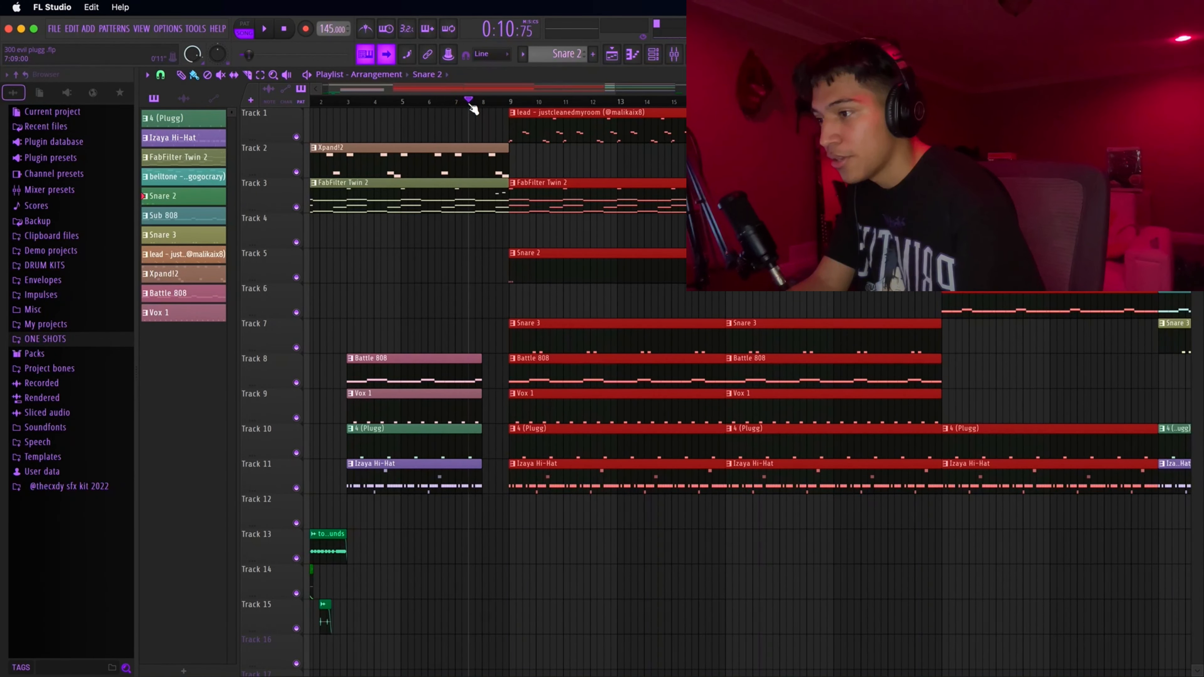
{"action": "left_click", "coordinate": [487, 102]}
{"action": "key", "text": "space"}
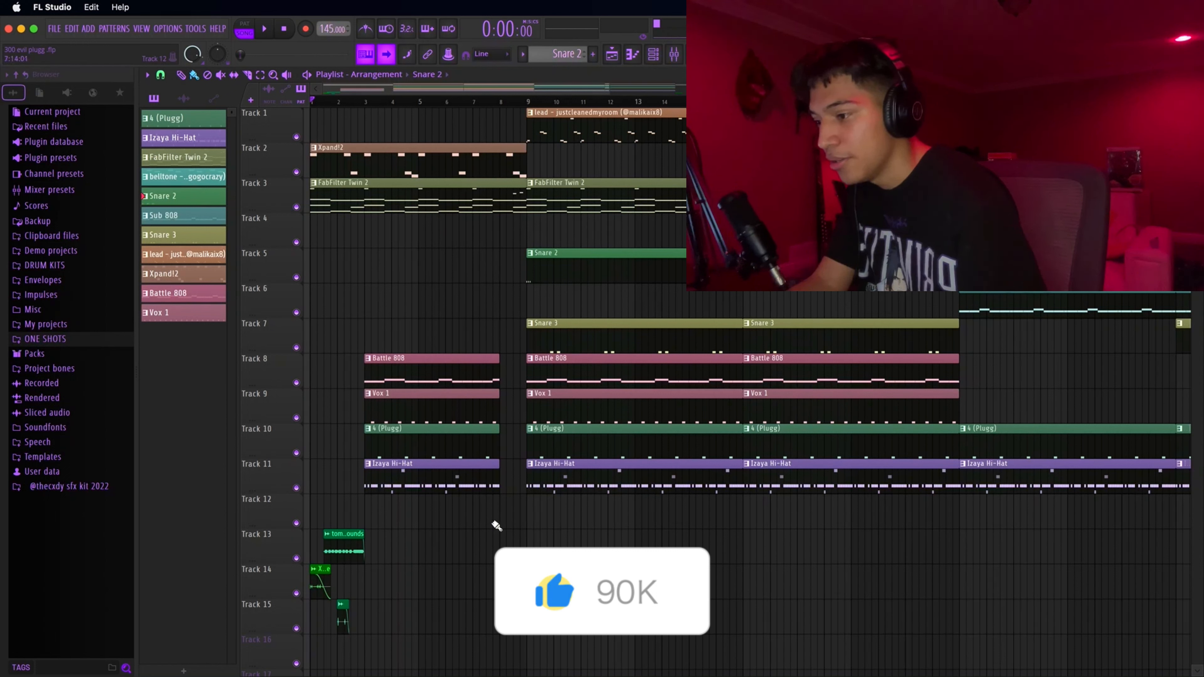
Step: Examine the intro clips and the drum gap before bar 9, and select the clips of bars 9 to 24
{"action": "left_click_drag", "start_coordinate": [485, 517], "coordinate": [551, 303]}
{"action": "left_click_drag", "start_coordinate": [629, 515], "coordinate": [651, 302]}
{"action": "left_click_drag", "start_coordinate": [439, 547], "coordinate": [273, 291]}
{"action": "left_click_drag", "start_coordinate": [344, 339], "coordinate": [326, 498]}
{"action": "left_click_drag", "start_coordinate": [521, 320], "coordinate": [507, 441]}
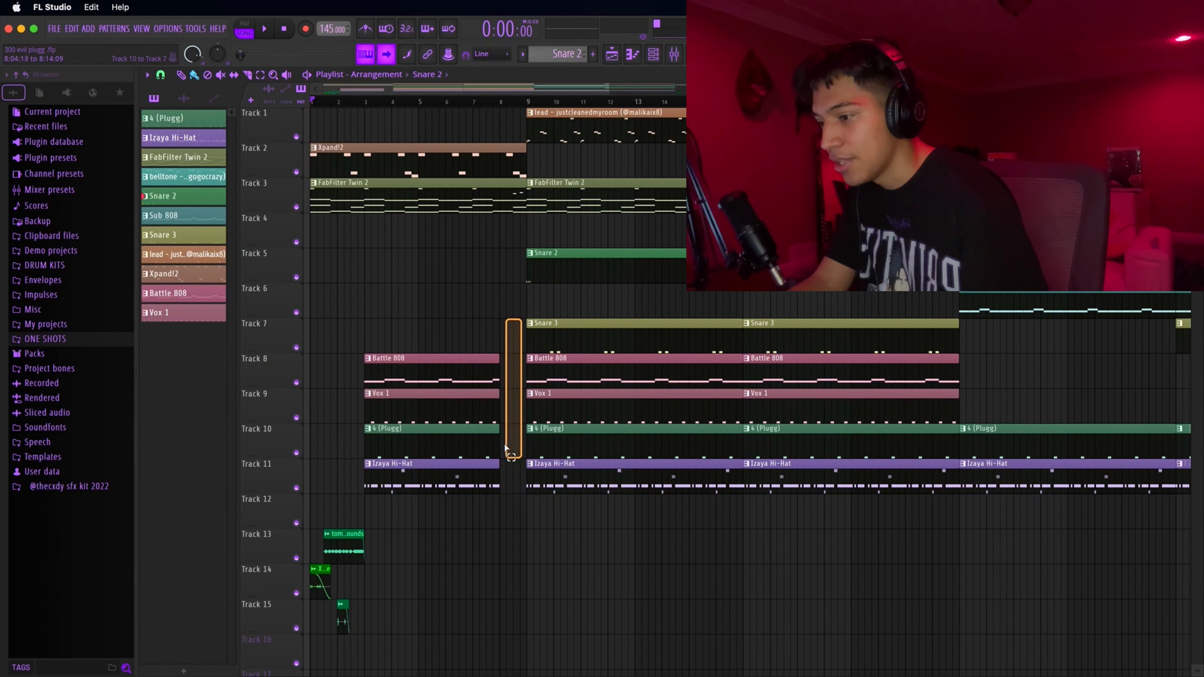
{"action": "left_click_drag", "start_coordinate": [516, 528], "coordinate": [518, 538]}
{"action": "left_click_drag", "start_coordinate": [558, 109], "coordinate": [931, 598]}
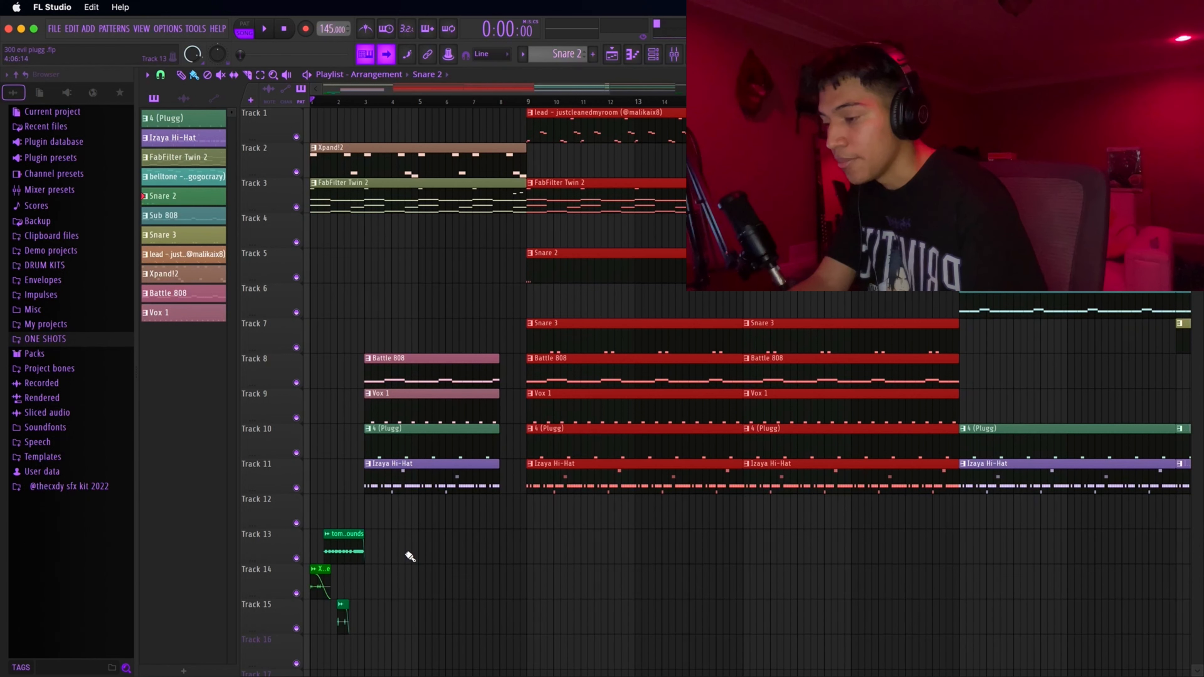
Step: Inspect the Xool Ice, Lighter and Bioshock vending machine sound effect clips at the start of the arrangement
{"action": "scroll", "coordinate": [309, 567], "scroll_direction": "up", "scroll_amount": 4}
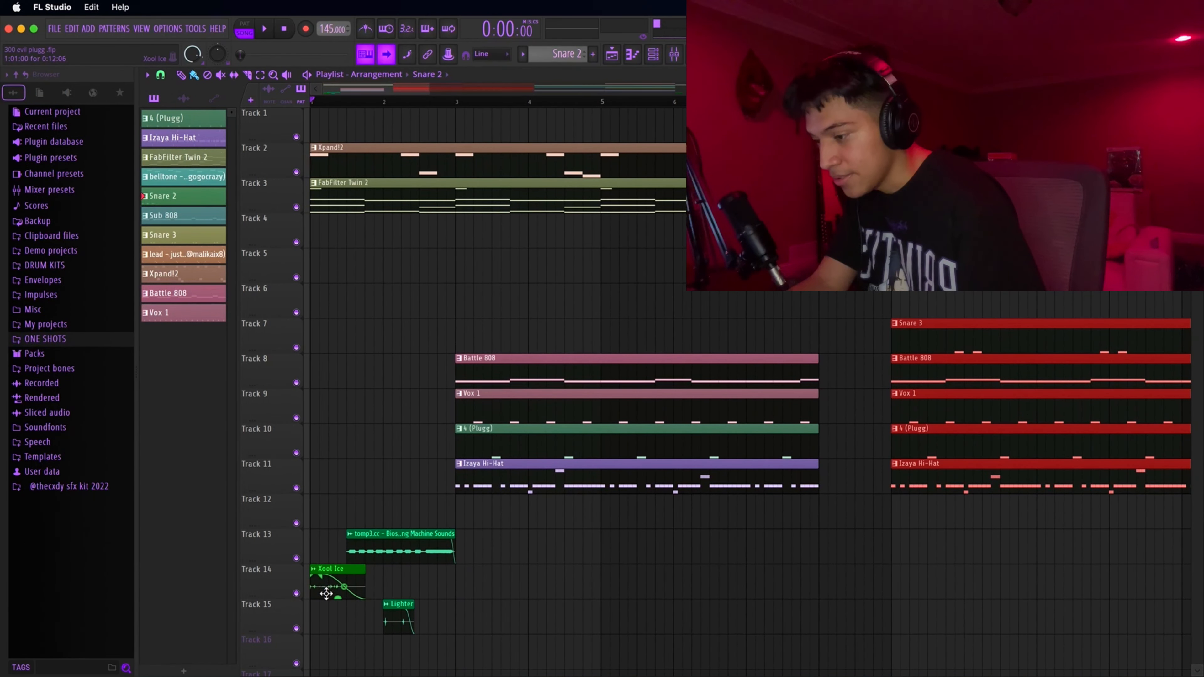
{"action": "left_click", "coordinate": [327, 592]}
{"action": "double_click", "coordinate": [327, 592]}
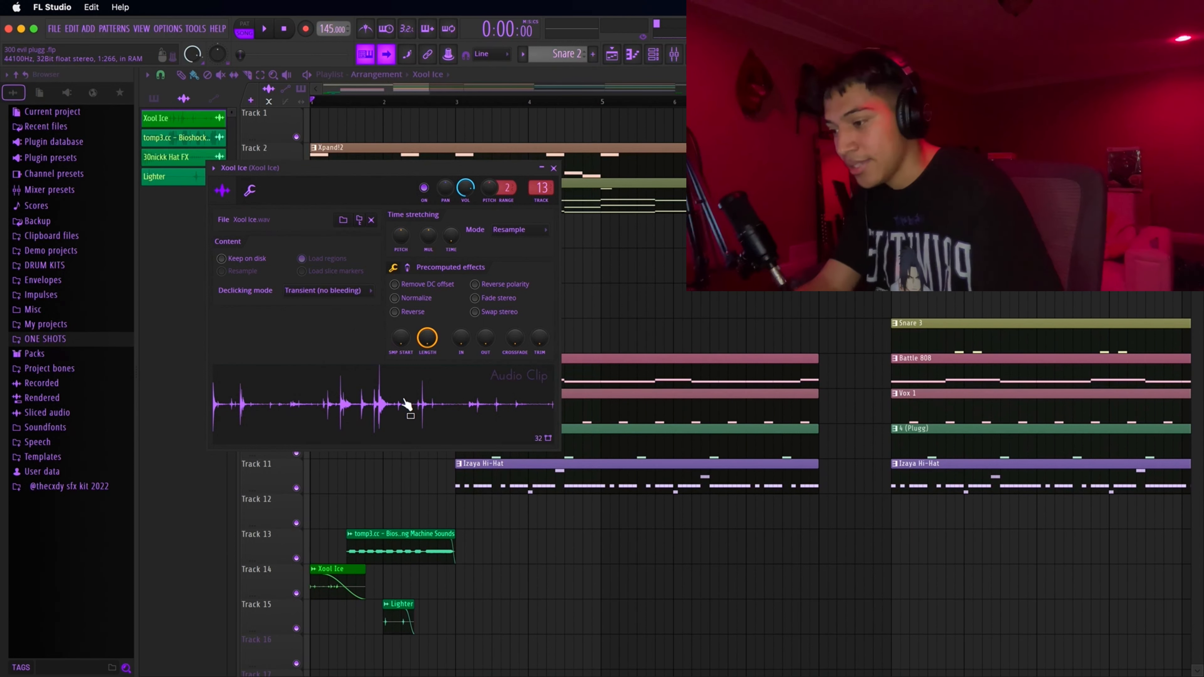
{"action": "left_click", "coordinate": [553, 168]}
{"action": "double_click", "coordinate": [399, 616]}
{"action": "left_click", "coordinate": [413, 483]}
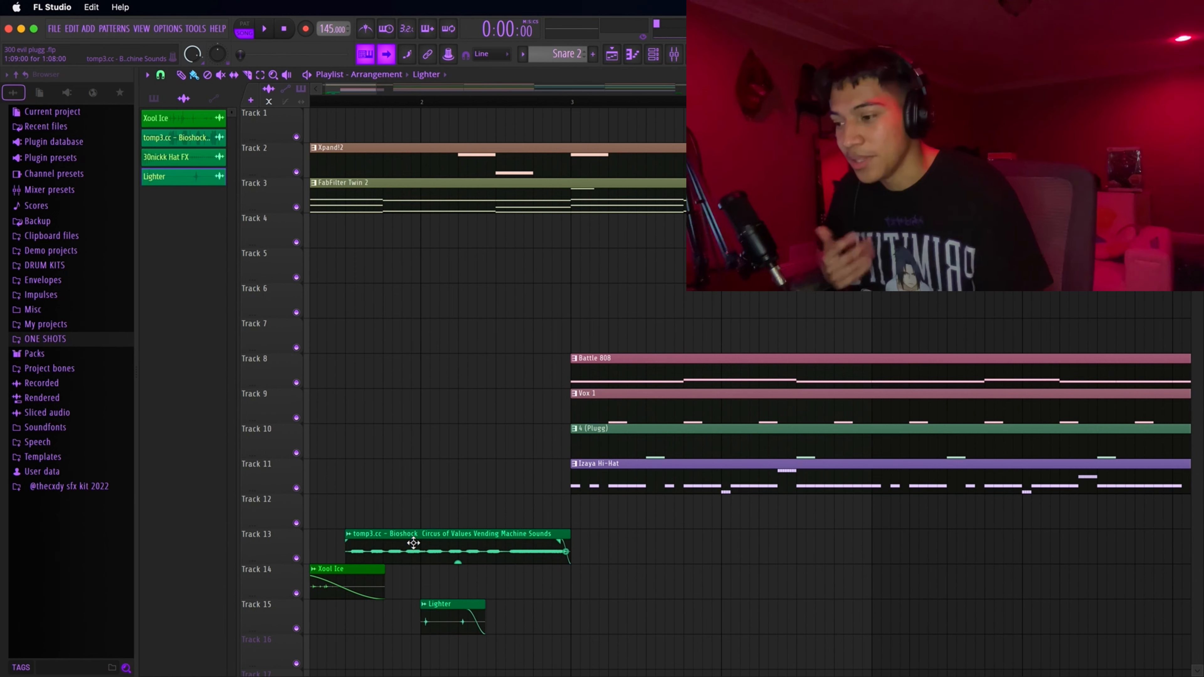
{"action": "left_click_drag", "start_coordinate": [535, 578], "coordinate": [474, 509]}
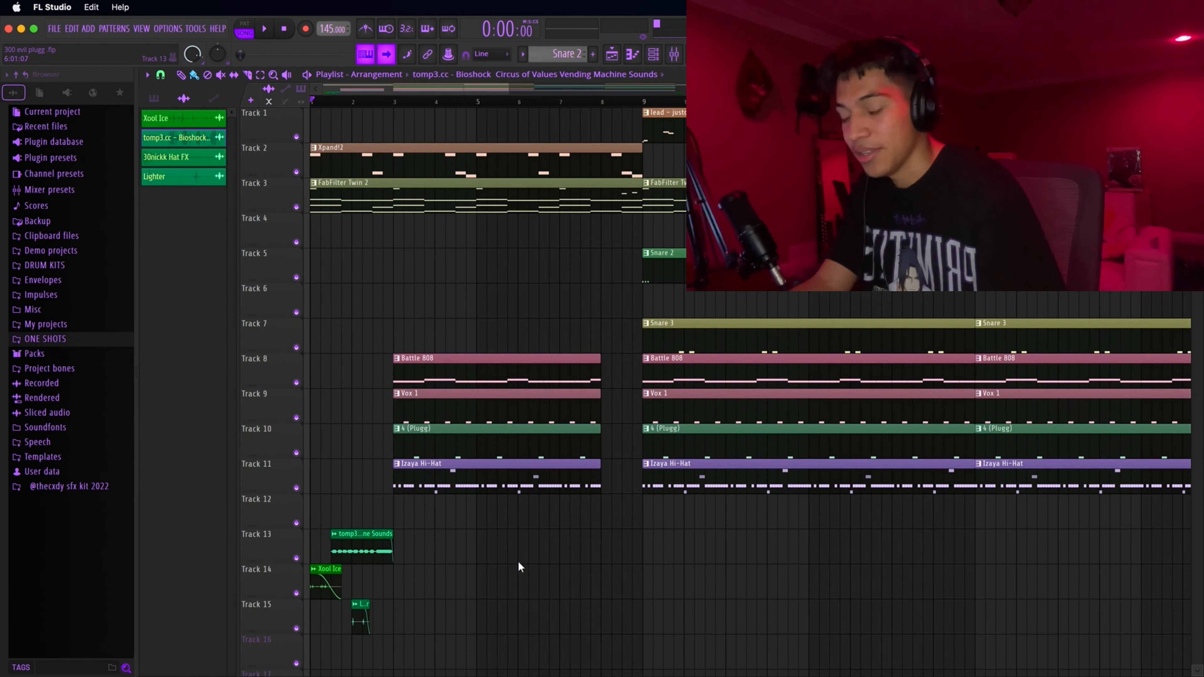
Step: Select the melody and drum clips of bars 9 to 24 to examine the section following the intro
{"action": "scroll", "coordinate": [518, 540], "scroll_direction": "down", "scroll_amount": 3}
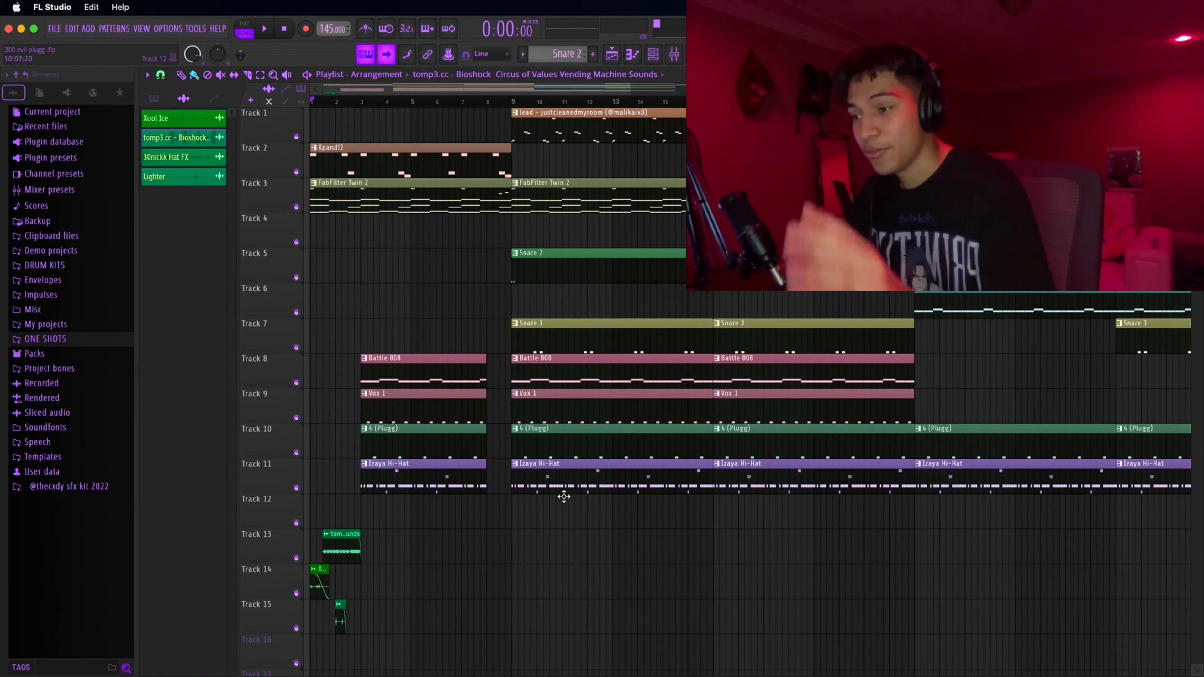
{"action": "scroll", "coordinate": [562, 493], "scroll_direction": "up", "scroll_amount": 1}
{"action": "scroll", "coordinate": [557, 488], "scroll_direction": "down", "scroll_amount": 2}
{"action": "scroll", "coordinate": [557, 488], "scroll_direction": "right", "scroll_amount": 3}
{"action": "left_click_drag", "start_coordinate": [398, 515], "coordinate": [654, 259]}
{"action": "left_click_drag", "start_coordinate": [480, 577], "coordinate": [625, 140]}
{"action": "left_click_drag", "start_coordinate": [490, 524], "coordinate": [671, 117]}
{"action": "scroll", "coordinate": [470, 461], "scroll_direction": "down", "scroll_amount": 3}
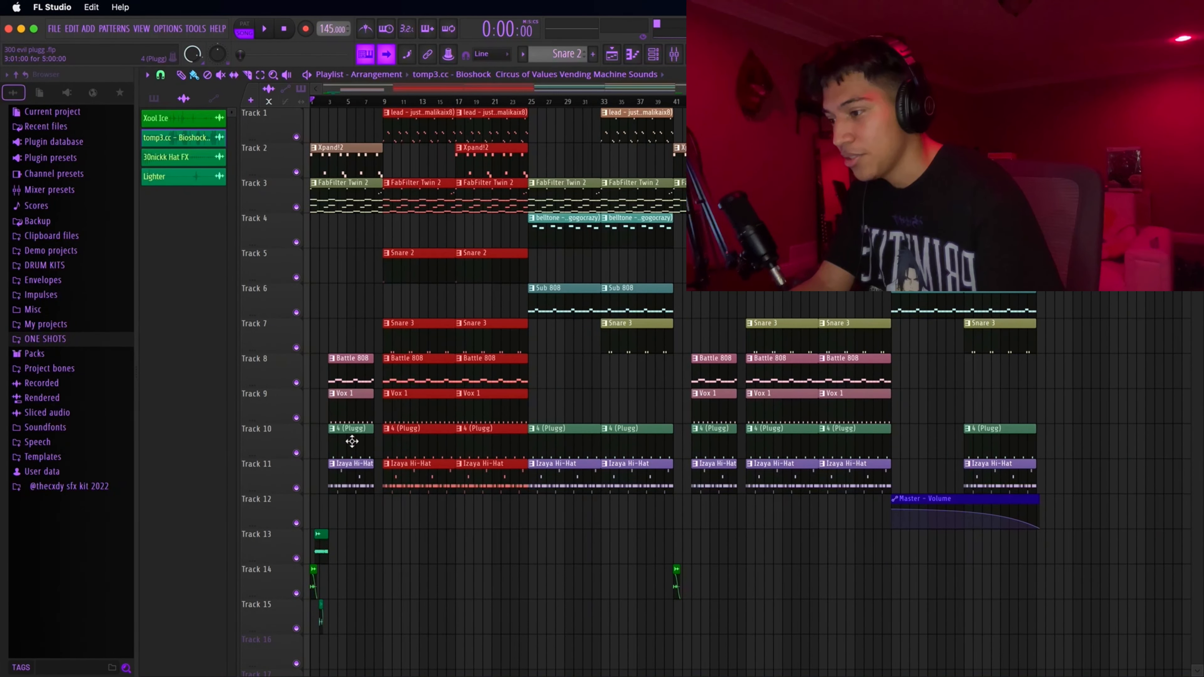
Step: Select the intro clips and the sections that follow one by one to compare how the first half is arranged
{"action": "left_click_drag", "start_coordinate": [357, 498], "coordinate": [308, 102]}
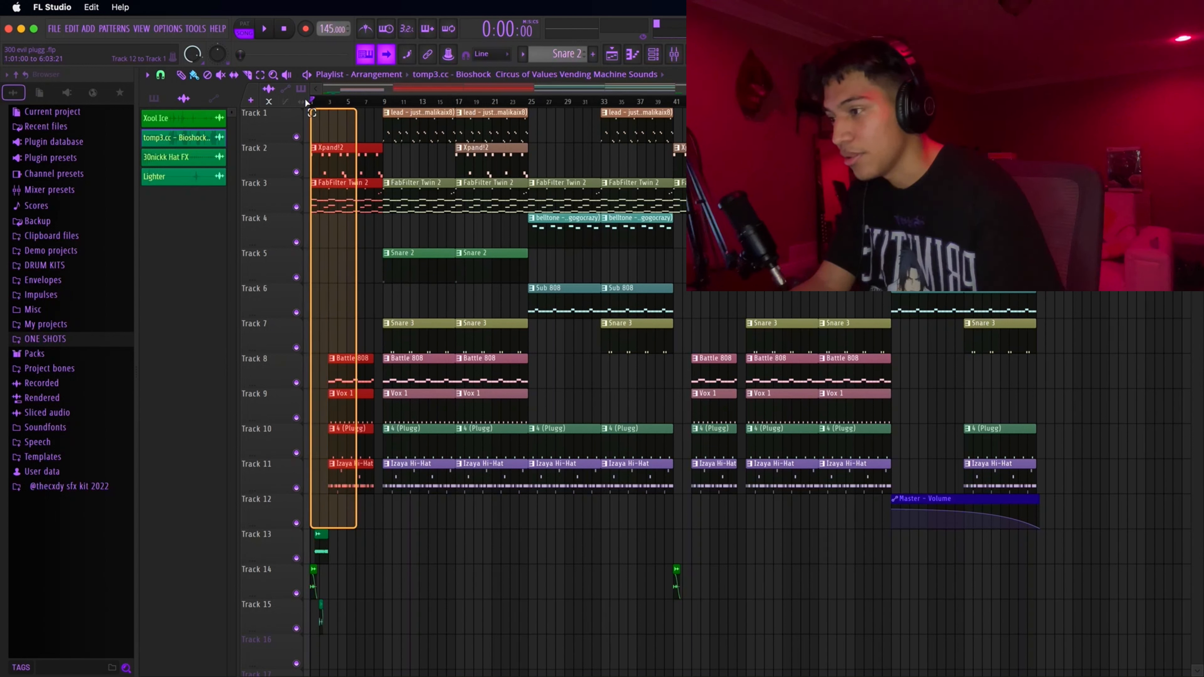
{"action": "left_click_drag", "start_coordinate": [361, 493], "coordinate": [312, 113]}
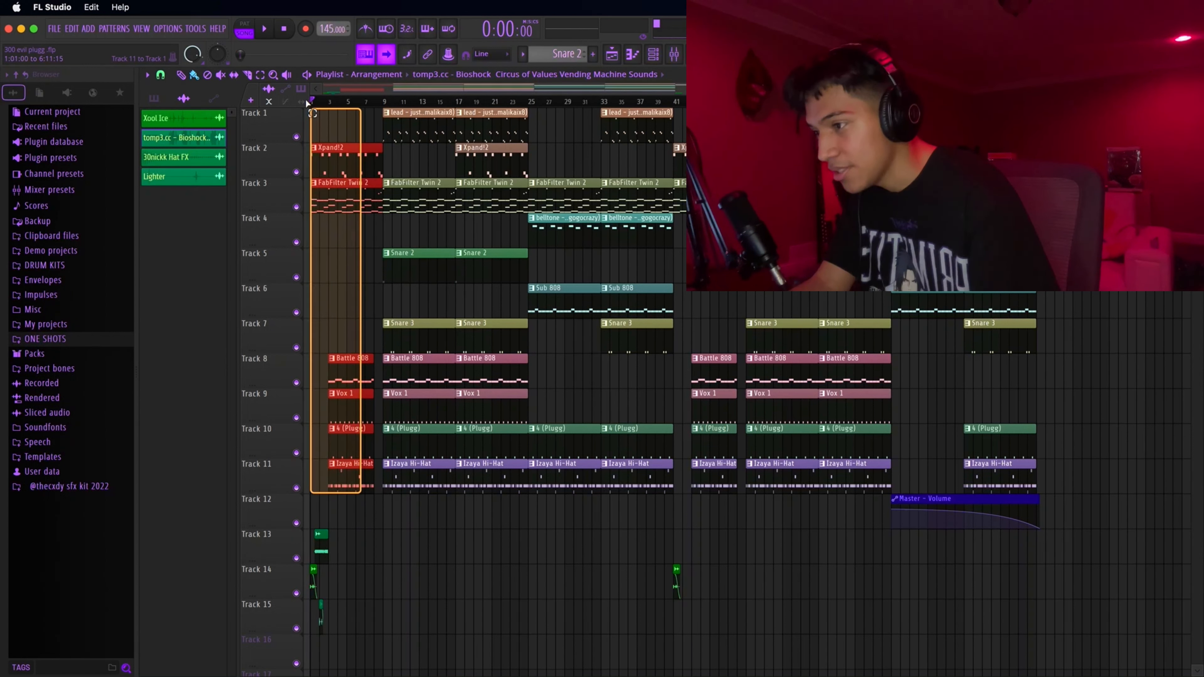
{"action": "left_click_drag", "start_coordinate": [416, 526], "coordinate": [500, 137]}
{"action": "left_click_drag", "start_coordinate": [546, 517], "coordinate": [734, 109]}
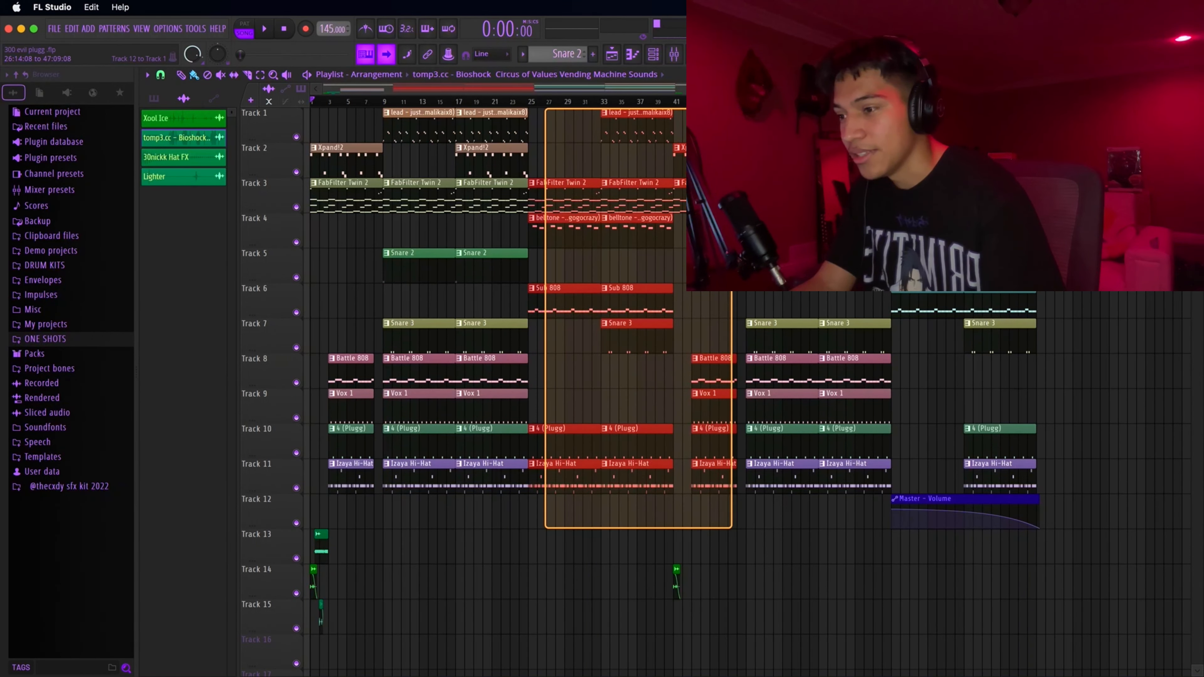
{"action": "left_click_drag", "start_coordinate": [719, 515], "coordinate": [445, 125]}
Step: Select the clips of the final section and the Master - Volume automation clip to examine the ending fade-out
{"action": "left_click_drag", "start_coordinate": [803, 546], "coordinate": [1070, 128]}
{"action": "left_click_drag", "start_coordinate": [1101, 599], "coordinate": [923, 133]}
{"action": "scroll", "coordinate": [981, 196], "scroll_direction": "up", "scroll_amount": 3}
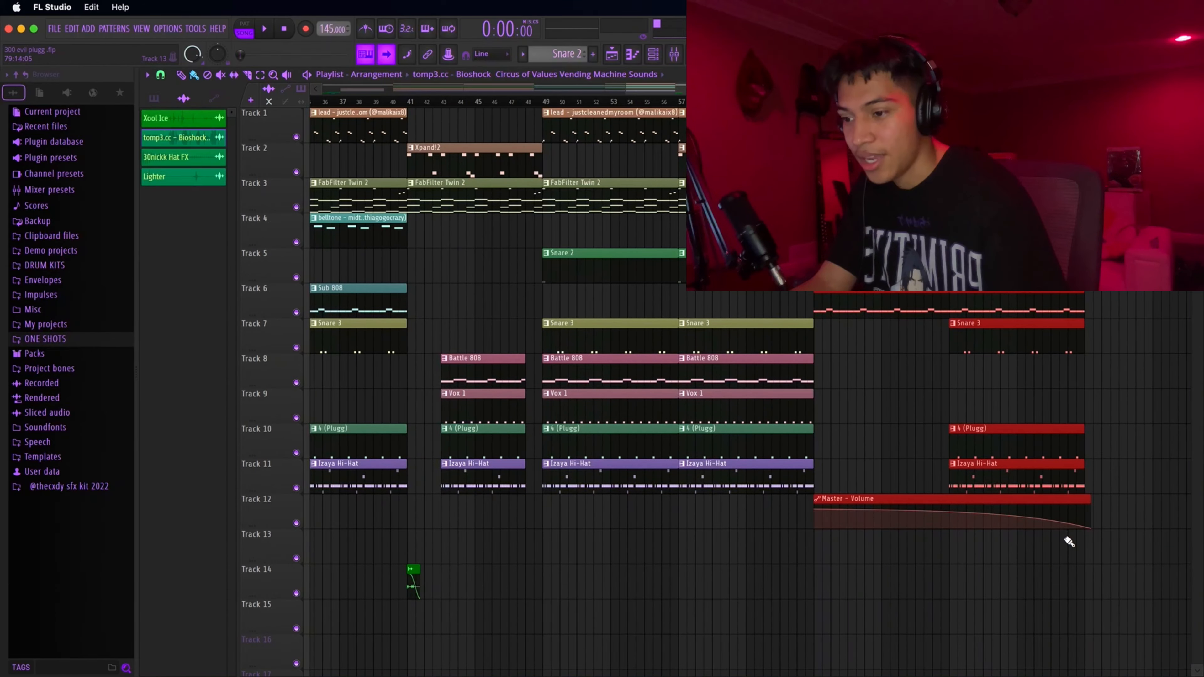
{"action": "left_click_drag", "start_coordinate": [1127, 600], "coordinate": [975, 493]}
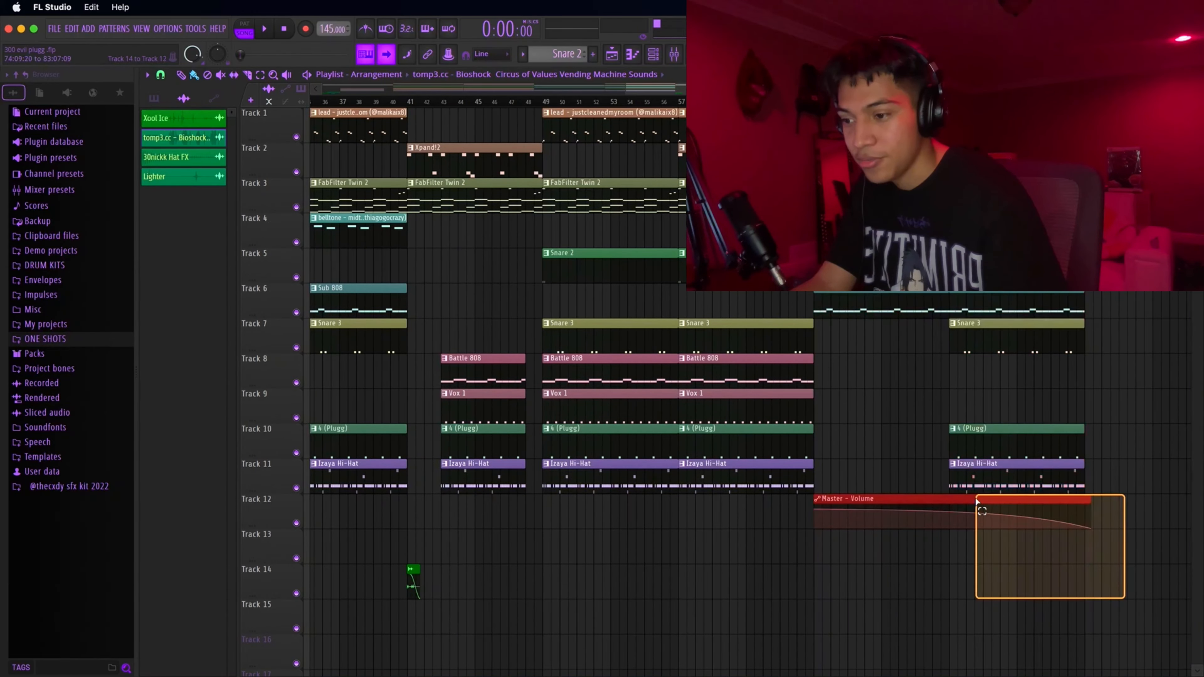
{"action": "left_click_drag", "start_coordinate": [976, 494], "coordinate": [824, 457]}
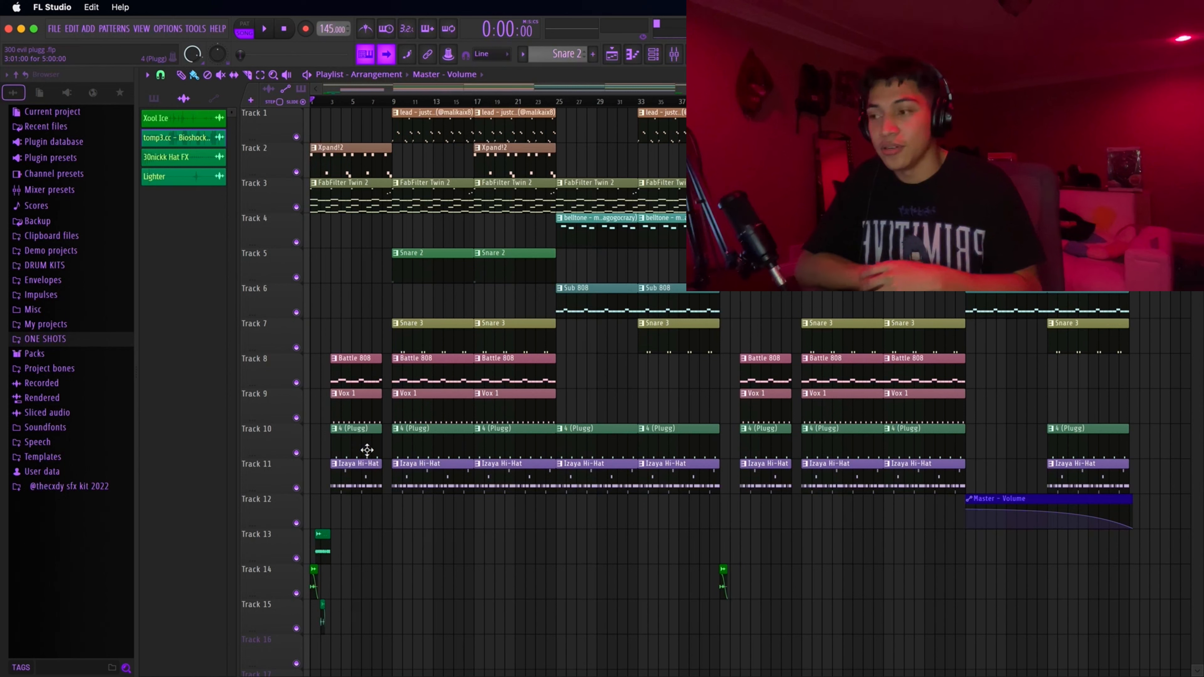
Step: Select the intro clips together with the sound effects on tracks 13 to 15 to review the opening
{"action": "left_click_drag", "start_coordinate": [379, 550], "coordinate": [214, 120]}
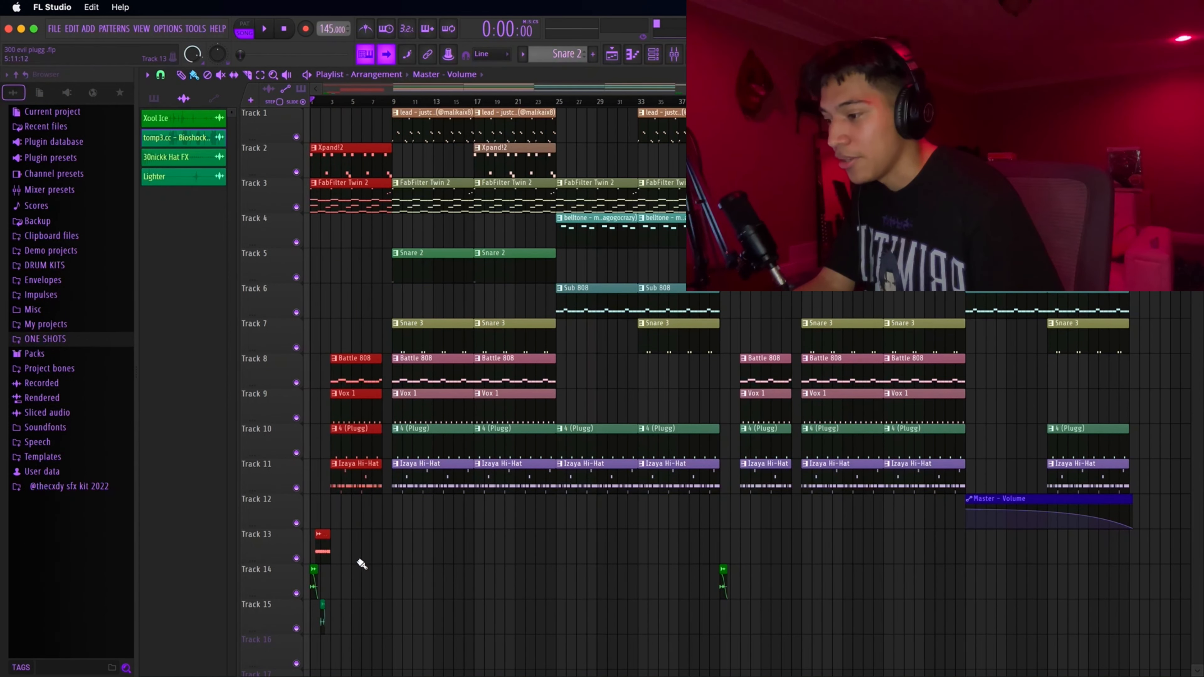
{"action": "left_click_drag", "start_coordinate": [373, 653], "coordinate": [303, 204]}
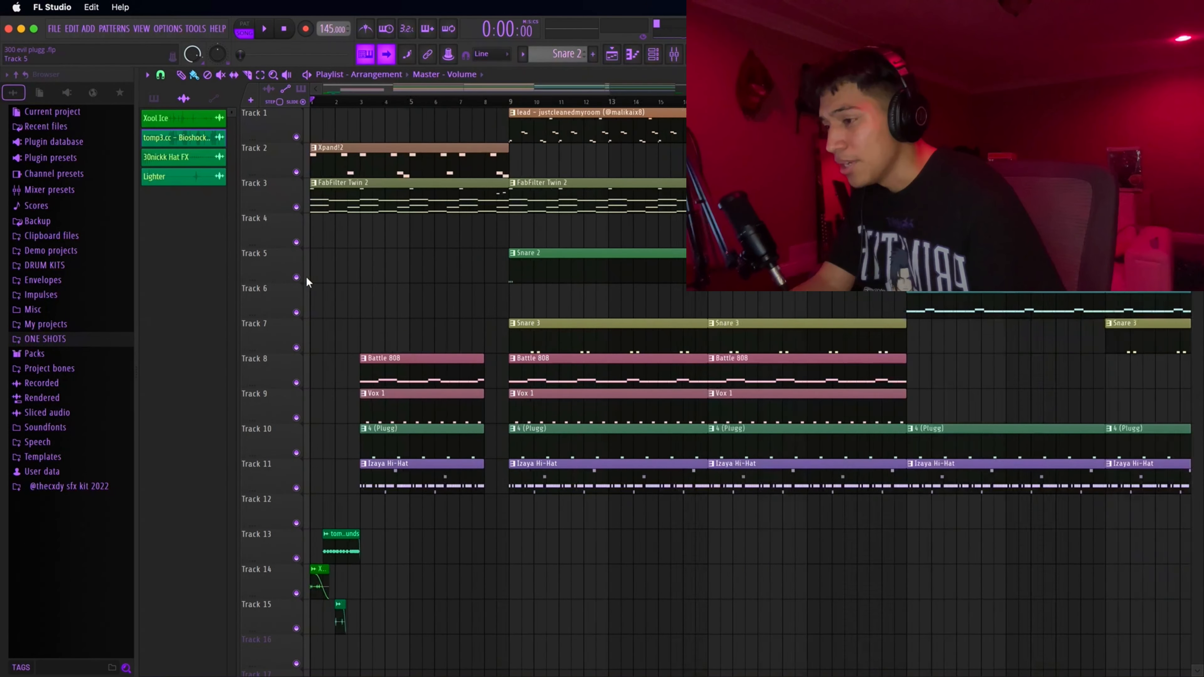
{"action": "scroll", "coordinate": [307, 282], "scroll_direction": "up", "scroll_amount": 1}
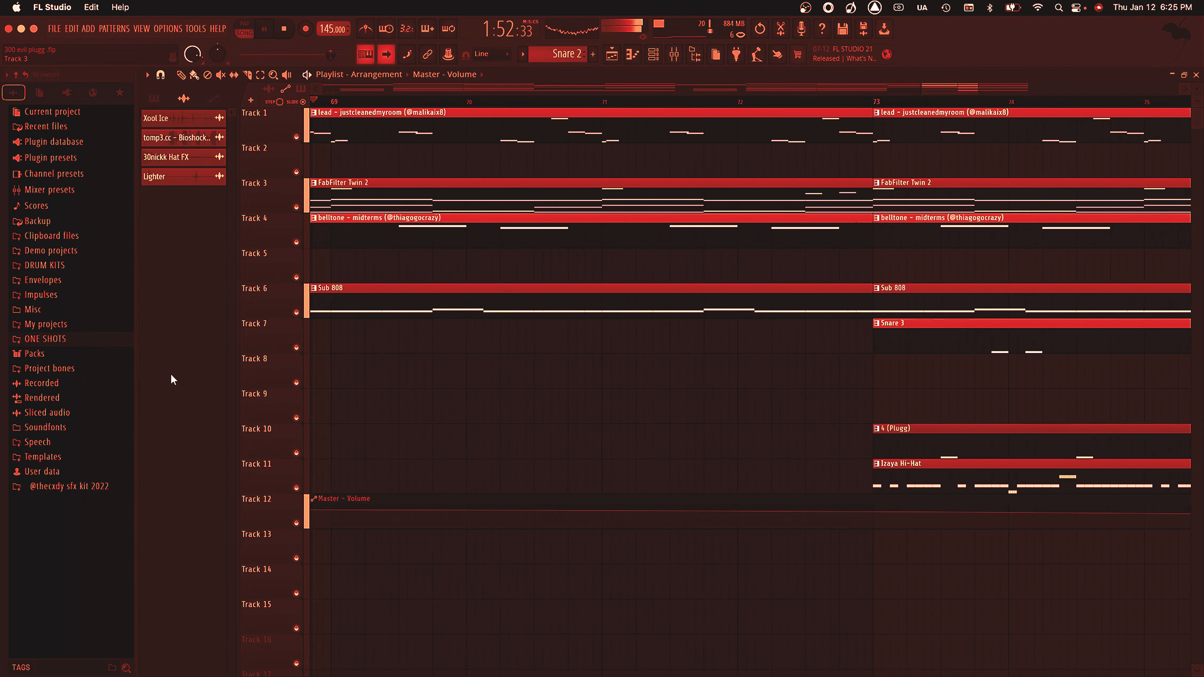
{"action": "scroll", "coordinate": [170, 374], "scroll_direction": "down", "scroll_amount": 8}
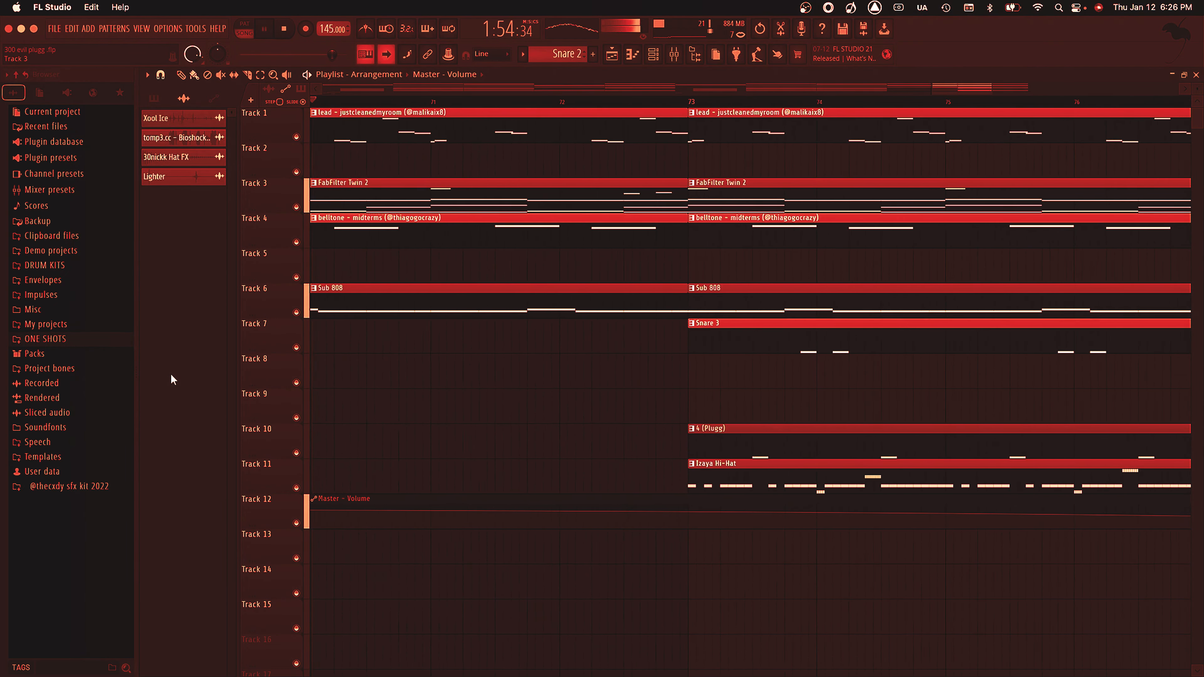
{"action": "scroll", "coordinate": [163, 376], "scroll_direction": "down", "scroll_amount": 6}
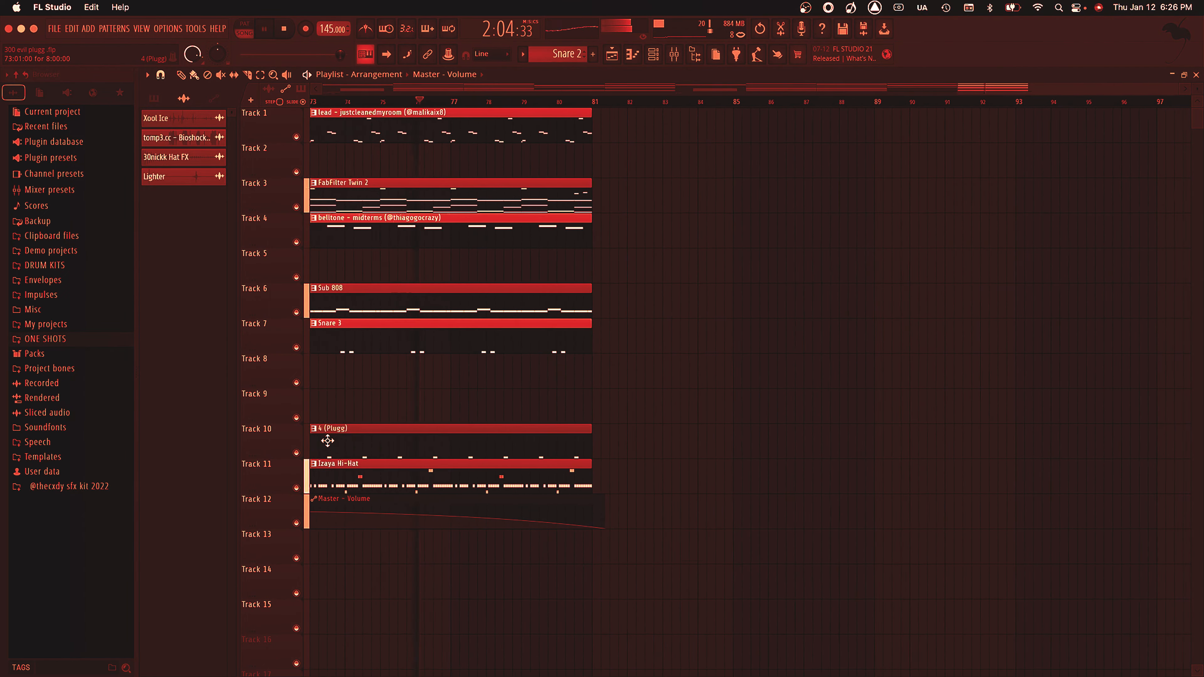
{"action": "scroll", "coordinate": [322, 443], "scroll_direction": "down", "scroll_amount": 6}
{"action": "scroll", "coordinate": [328, 440], "scroll_direction": "down", "scroll_amount": 5}
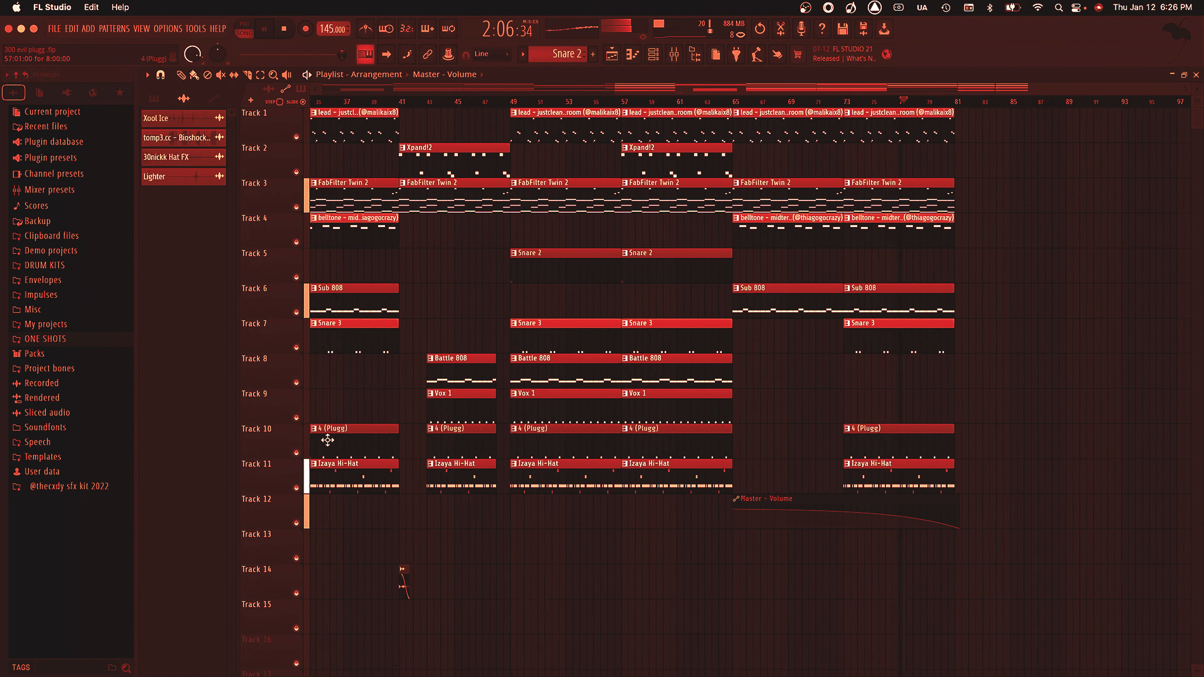
{"action": "scroll", "coordinate": [328, 440], "scroll_direction": "down", "scroll_amount": 1}
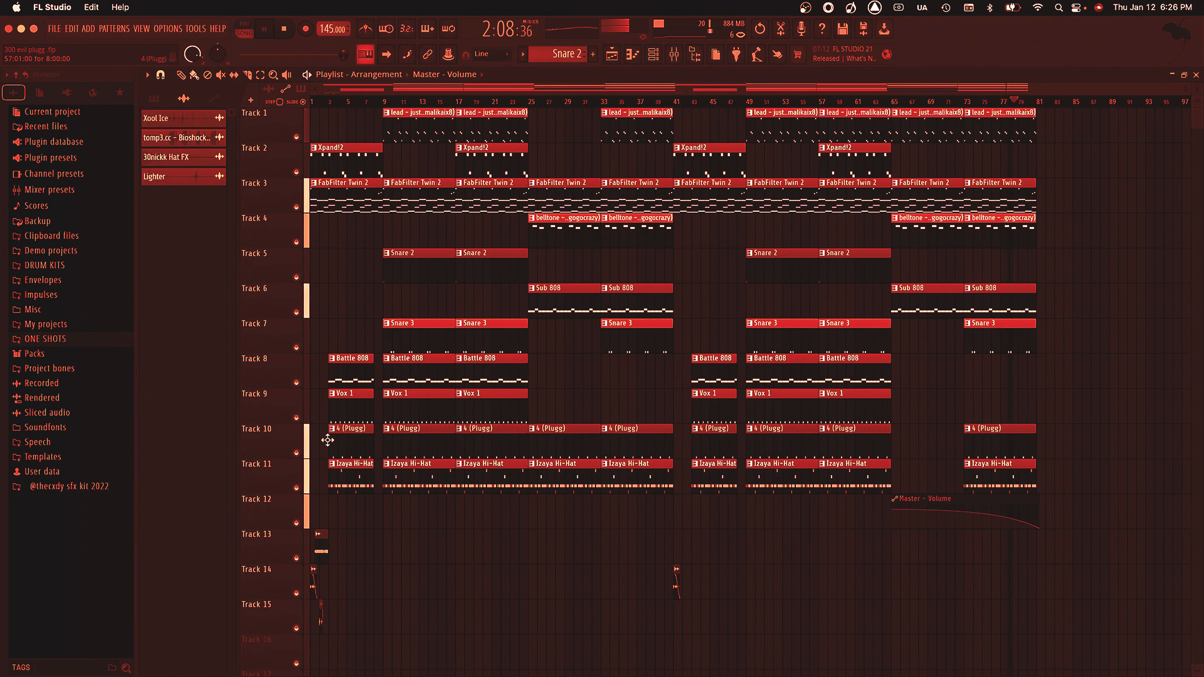